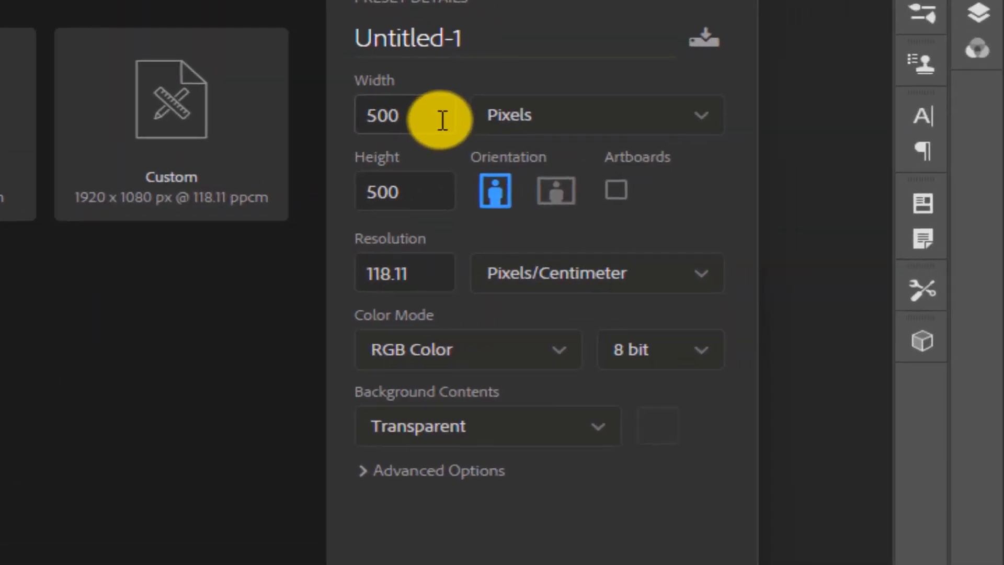
- Create a new document 1920 pixels wide and 1080 pixels high with white background contents
drag(780, 179, 725, 178)
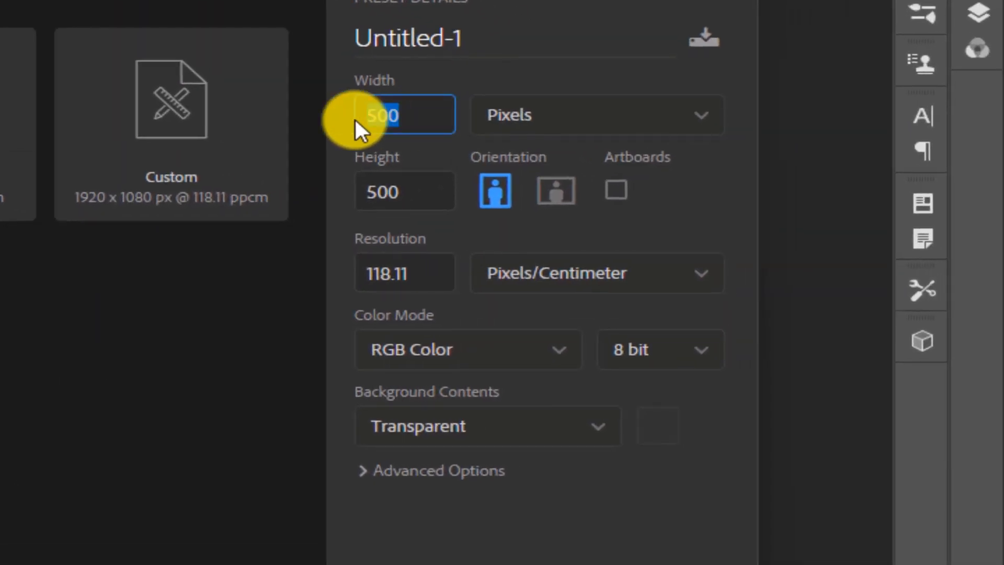
key(BackSpace)
text(1920)
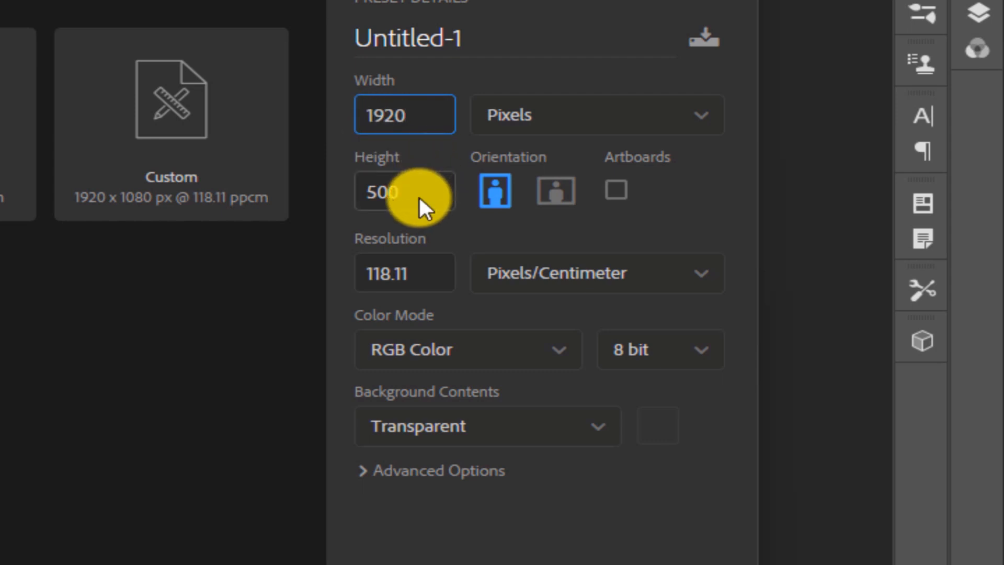
double_click(372, 197)
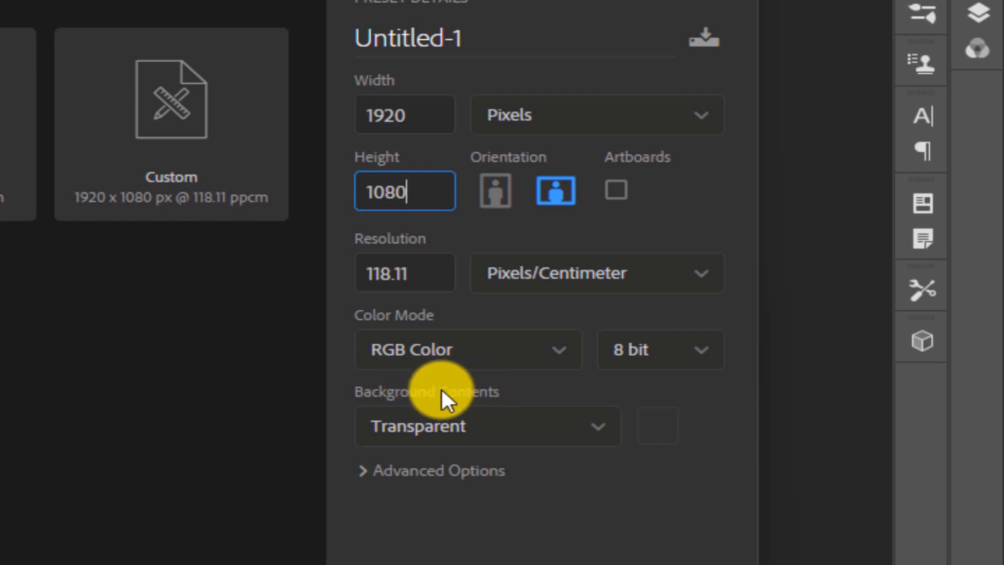
click(595, 437)
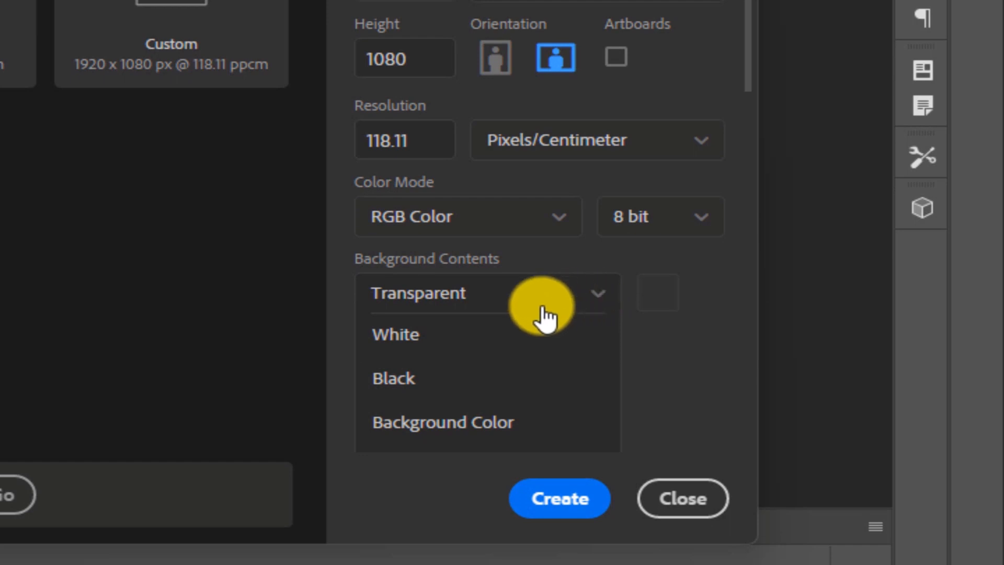
click(432, 341)
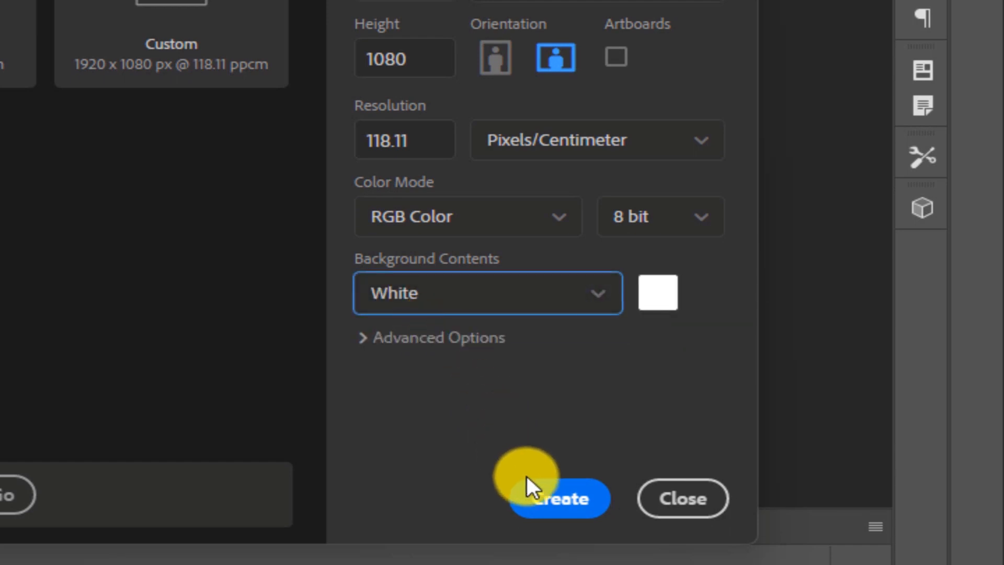
click(540, 506)
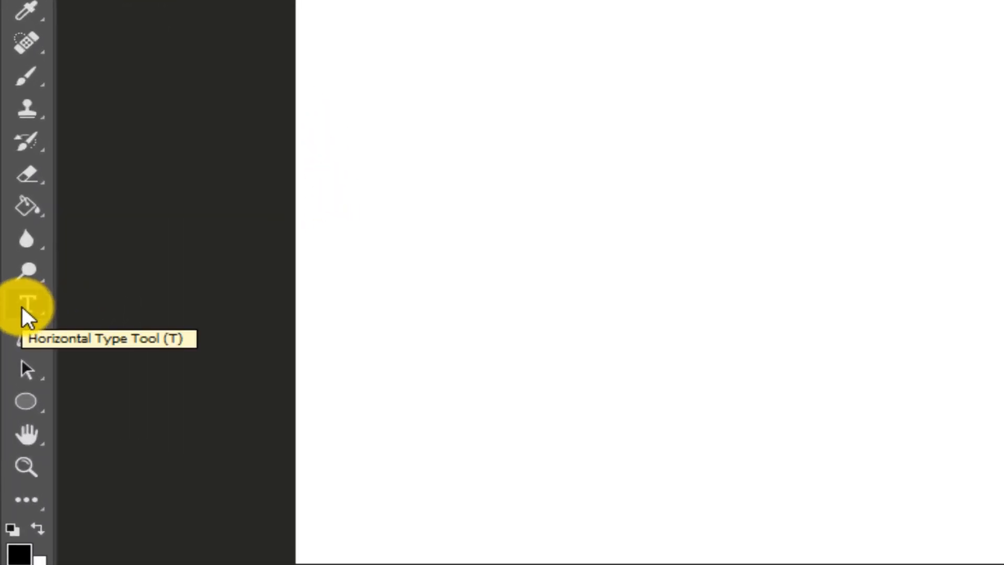
- Set up the Horizontal Type tool with Arial in the Black style and the text color 000000
click(22, 306)
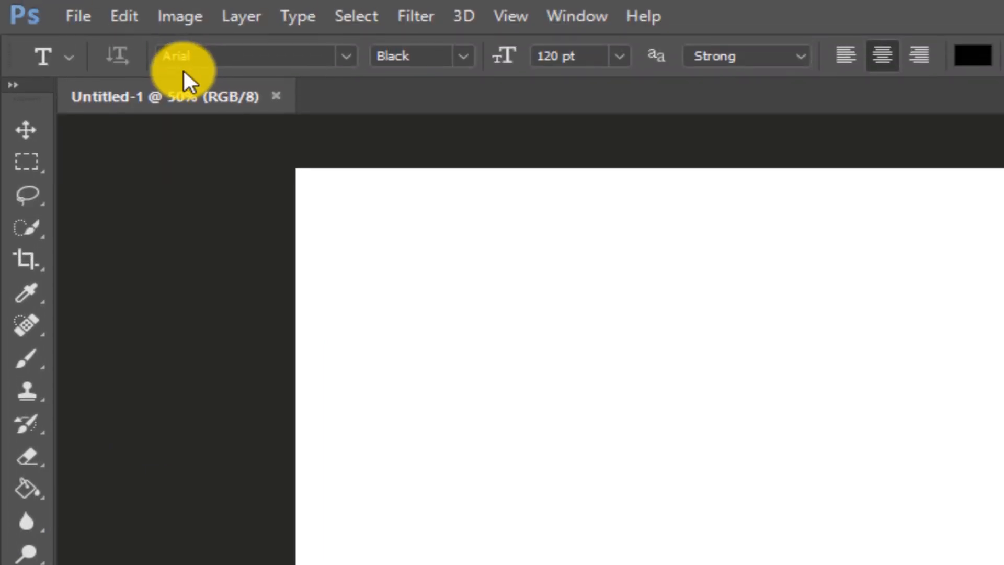
click(464, 53)
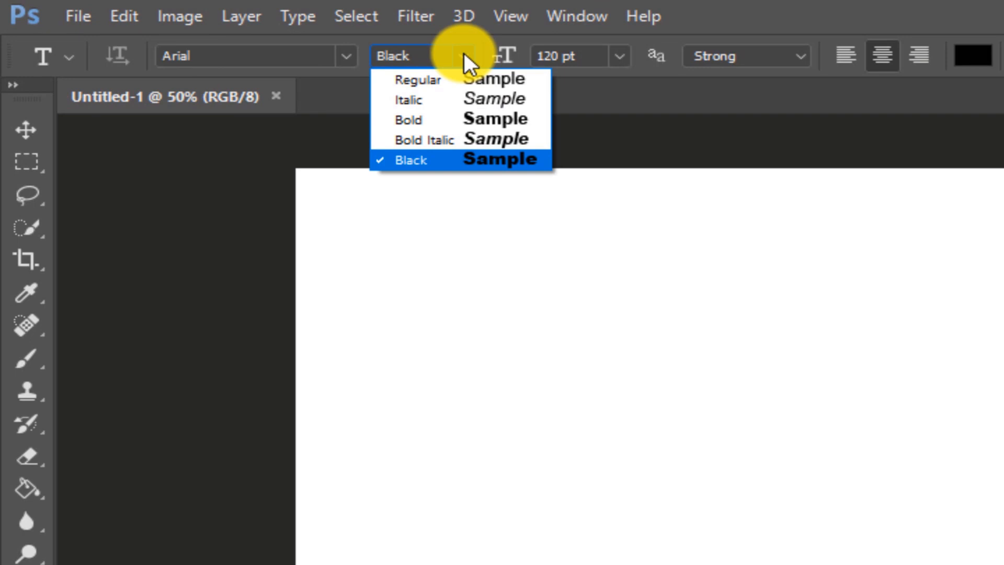
click(418, 157)
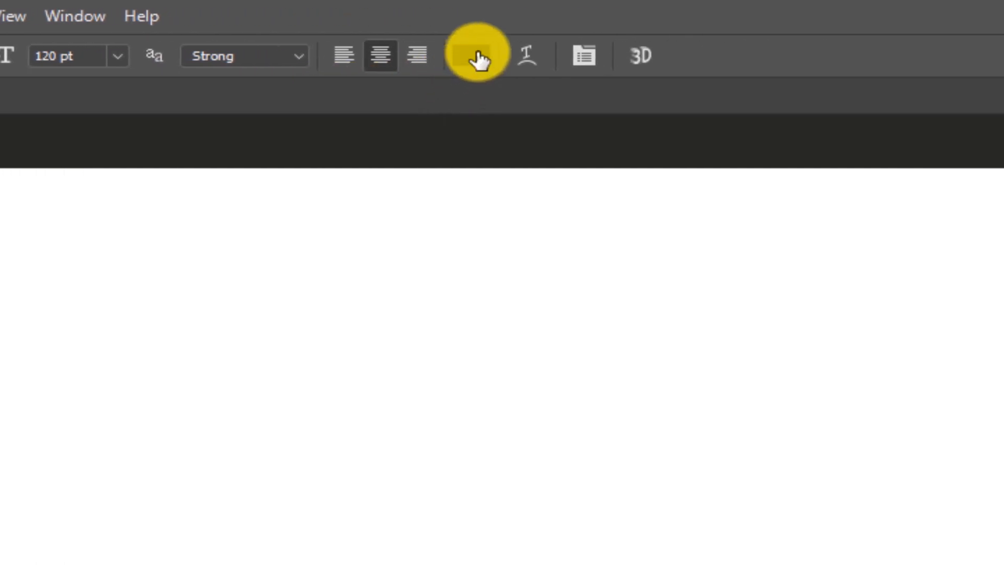
click(478, 58)
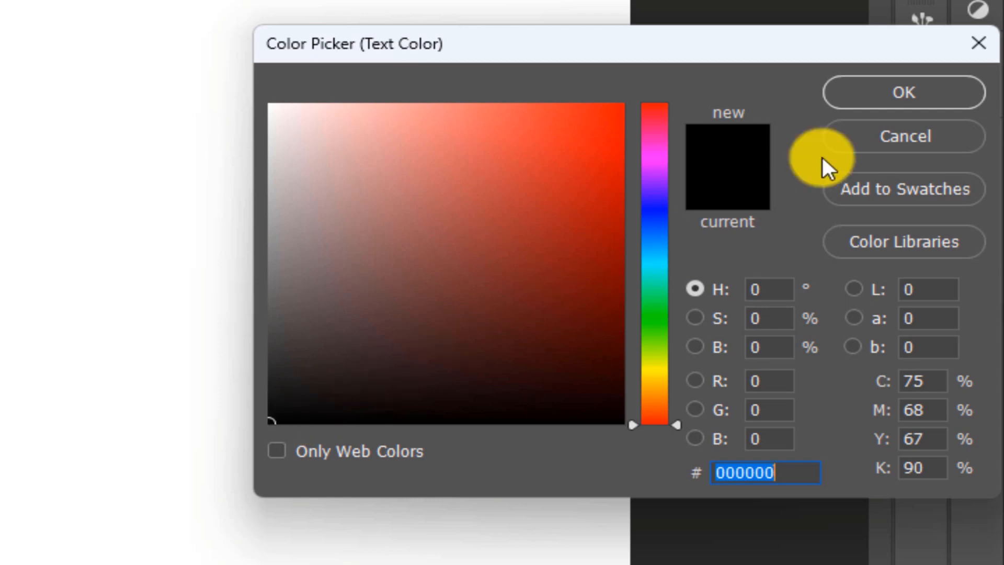
click(884, 86)
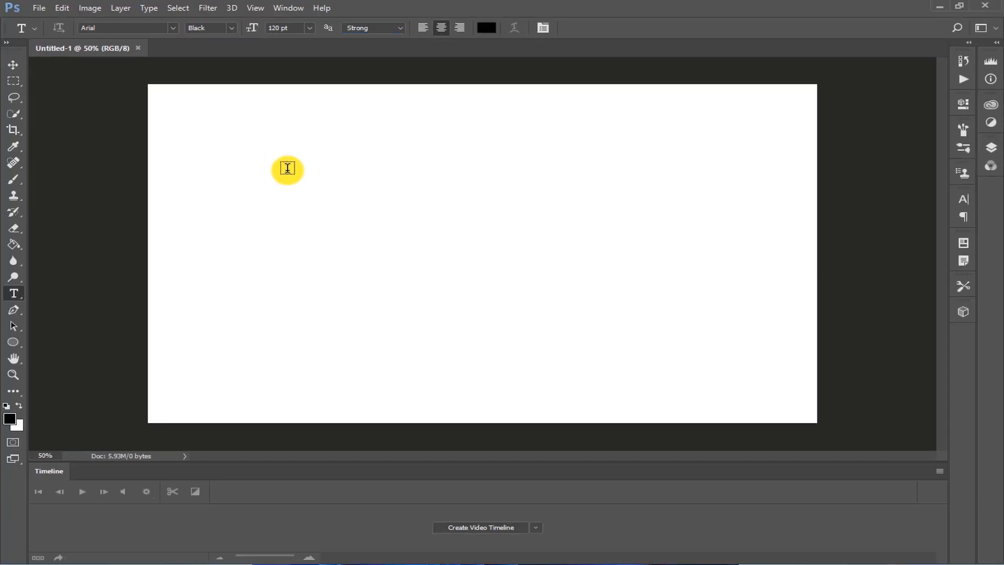
- Add the text "Game" and move it to the upper middle of the canvas
click(287, 168)
text(Game)
click(13, 64)
drag(359, 162, 544, 167)
- Add a separate text "Level" and move it centrally below the word "Game"
click(14, 293)
click(244, 351)
text(Level)
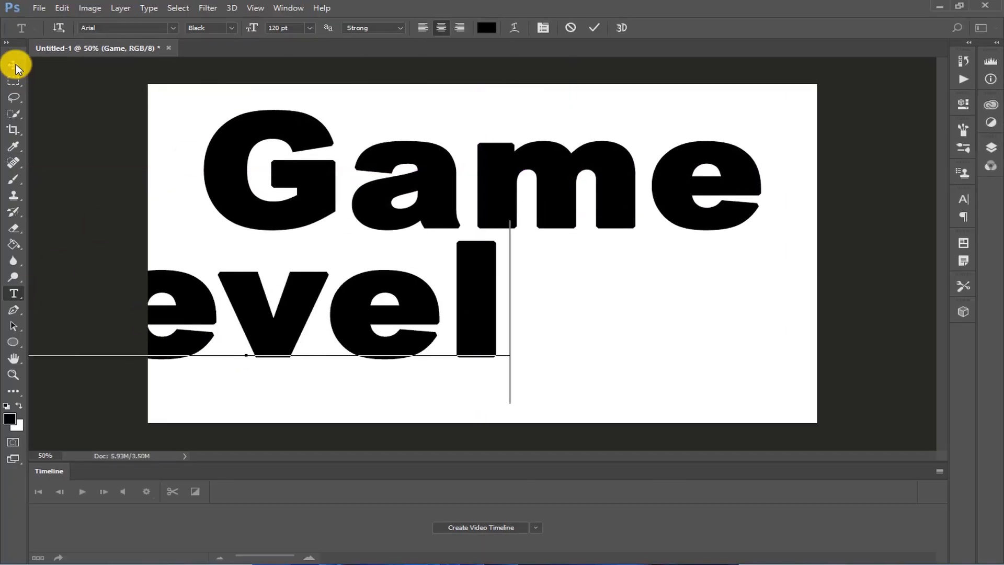
click(13, 64)
drag(275, 361, 511, 341)
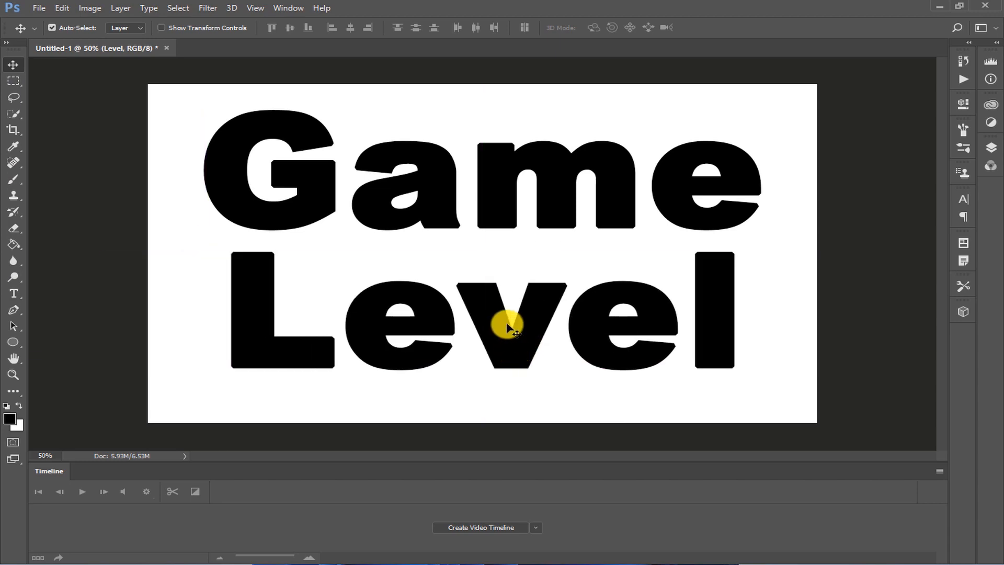
- Save the image to the Desktop as a JPEG named "Text 2" with Maximum quality 12
click(39, 8)
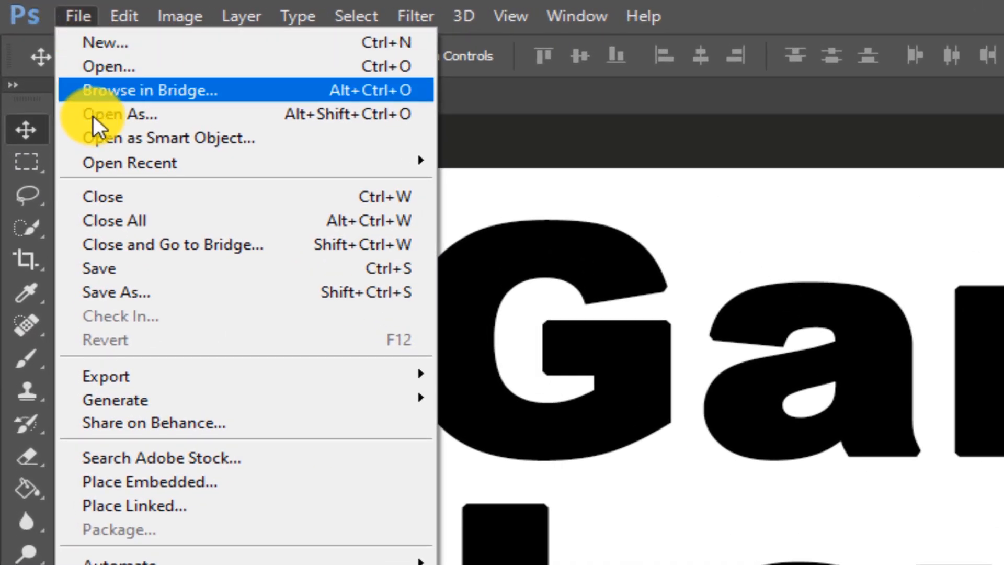
click(121, 291)
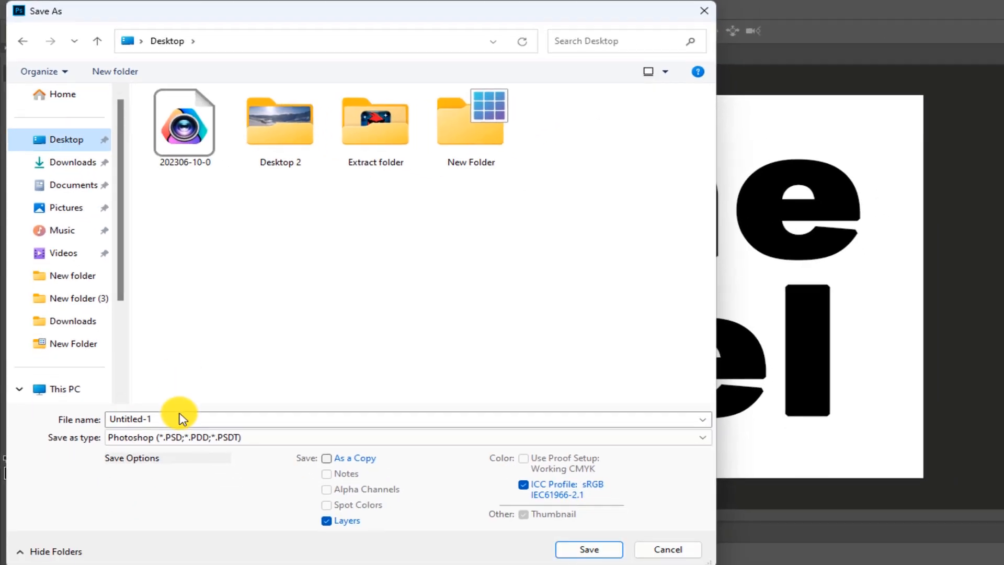
drag(179, 416, 78, 418)
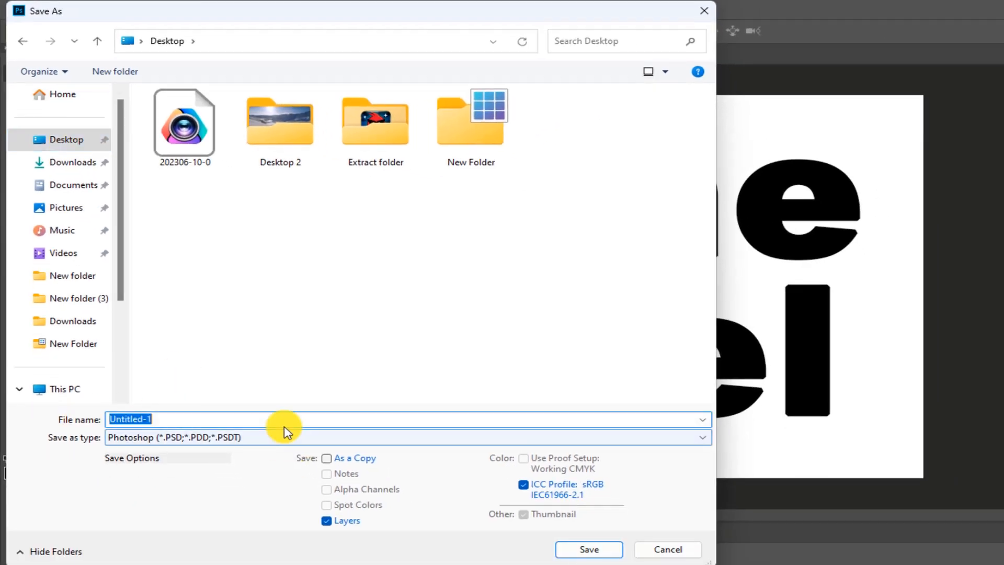
text(Text 2)
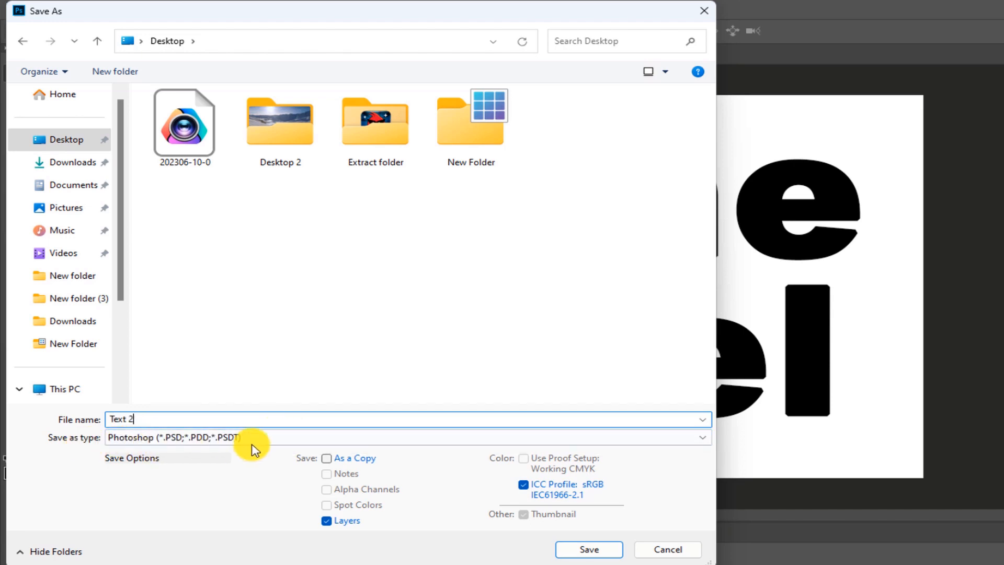
click(266, 436)
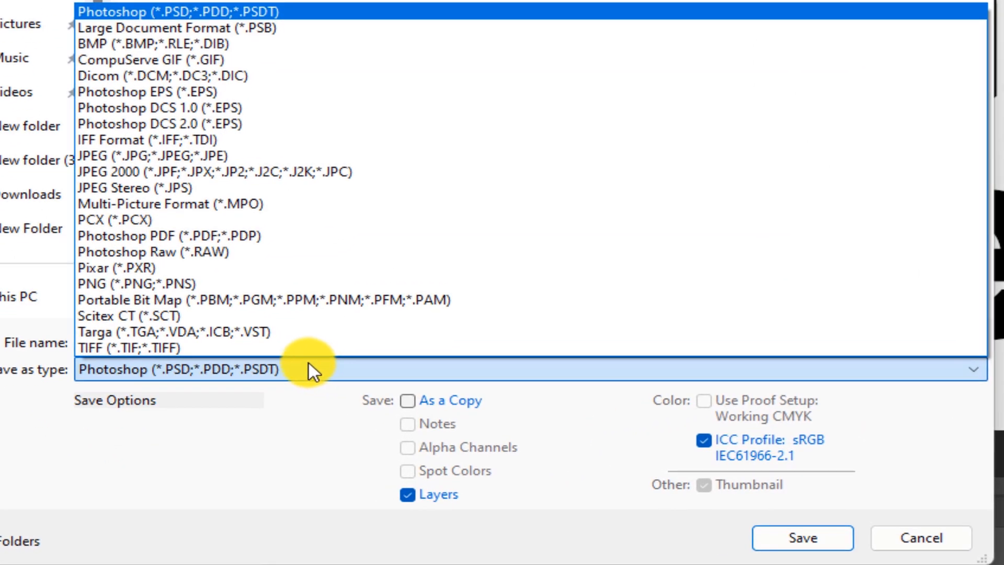
click(198, 157)
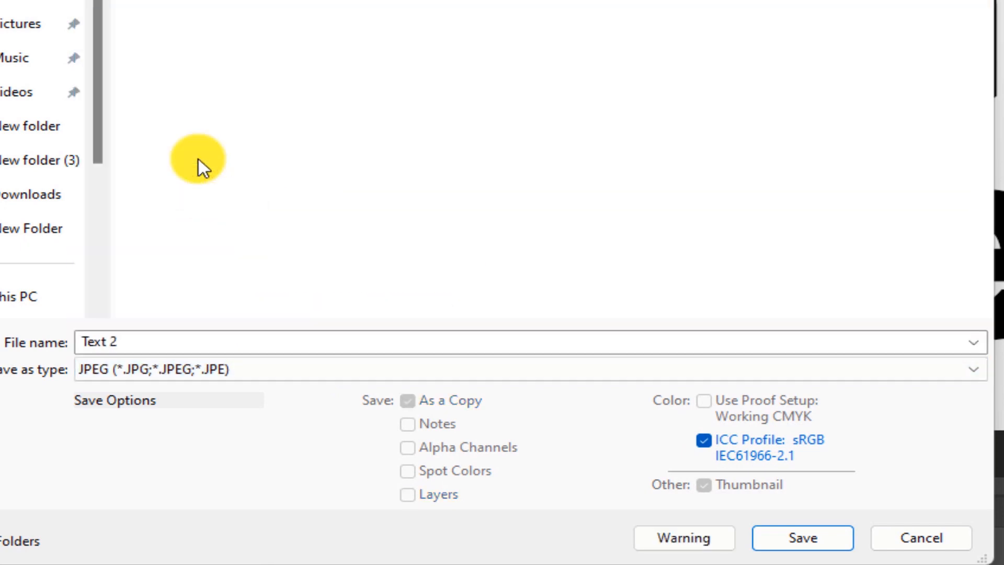
click(778, 543)
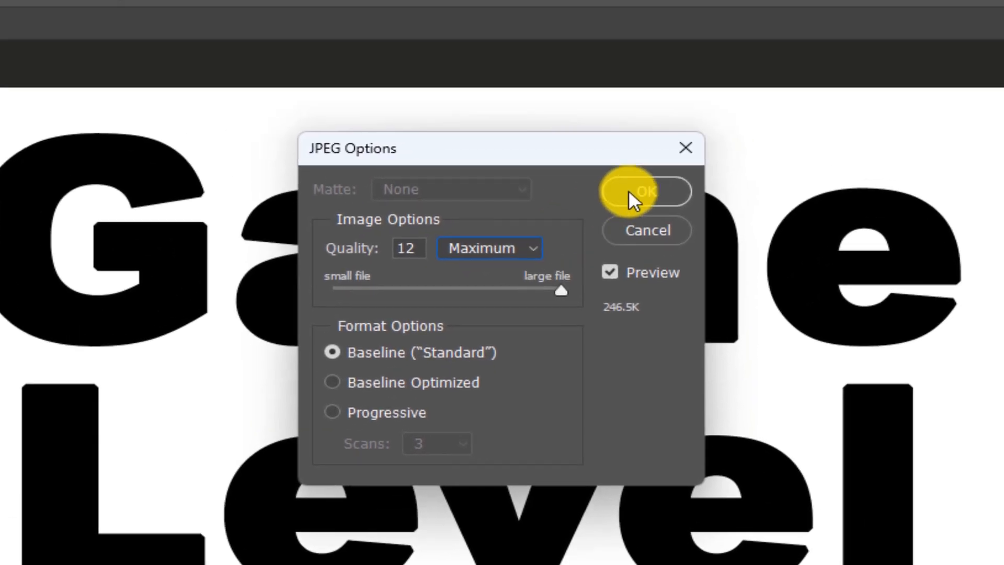
click(629, 190)
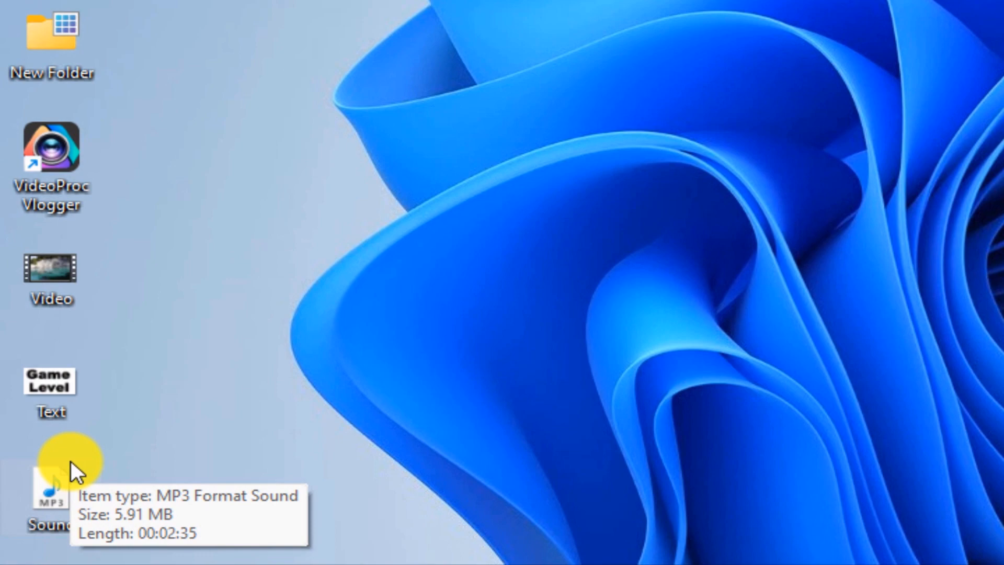
- Switch to VideoProc Vlogger and create a new project with the 1920 x 1080 (16:9) 1080P resolution
double_click(77, 171)
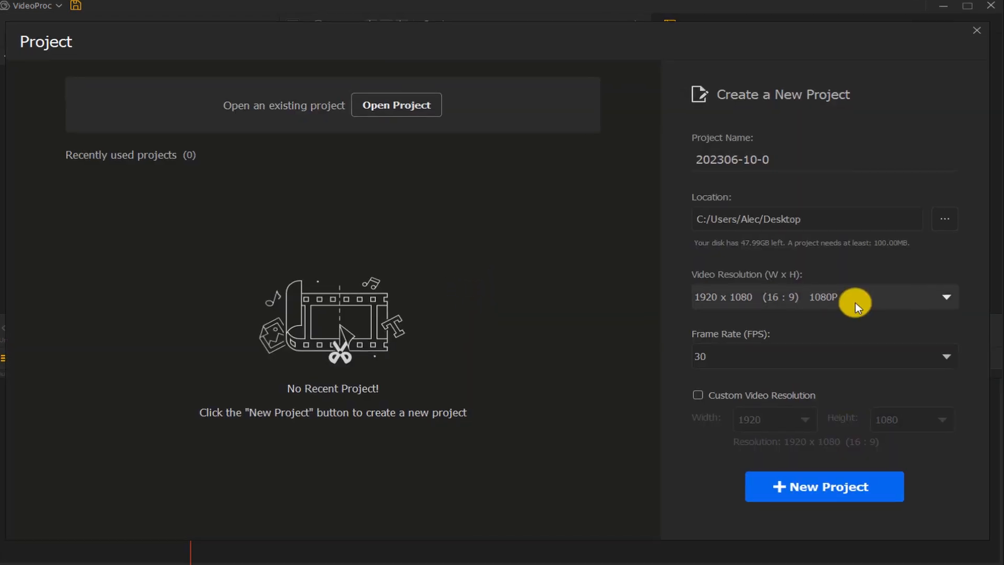
click(763, 201)
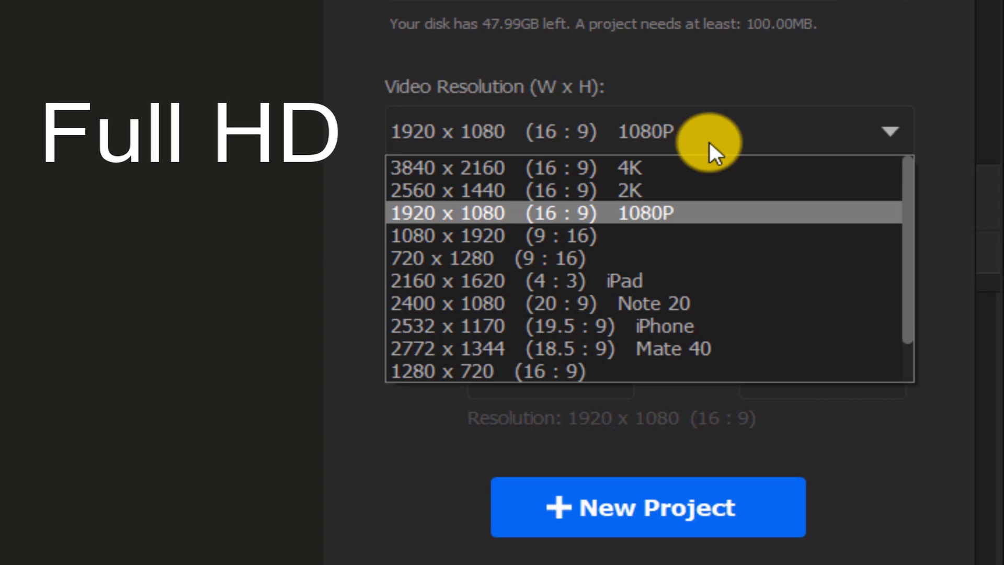
click(579, 210)
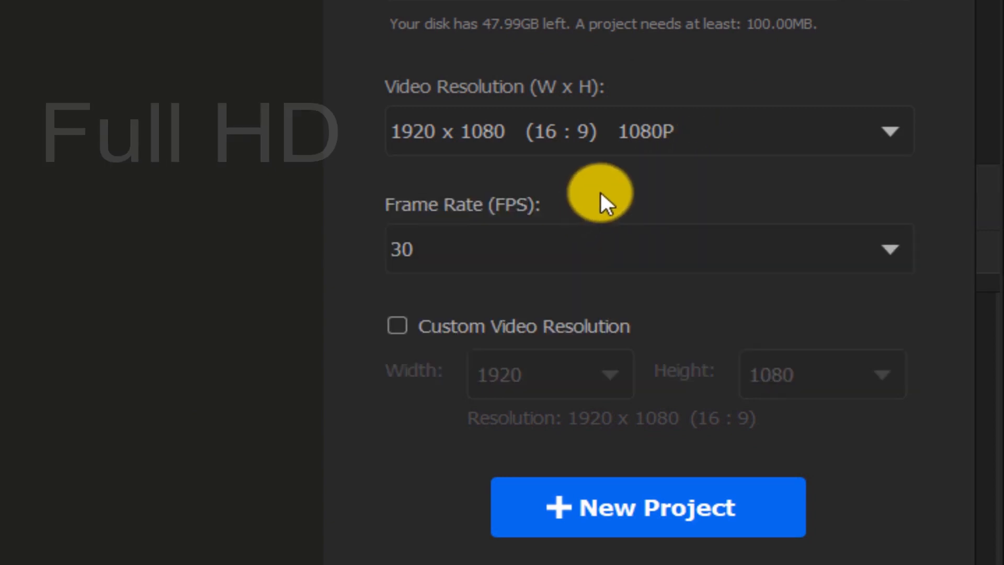
click(592, 508)
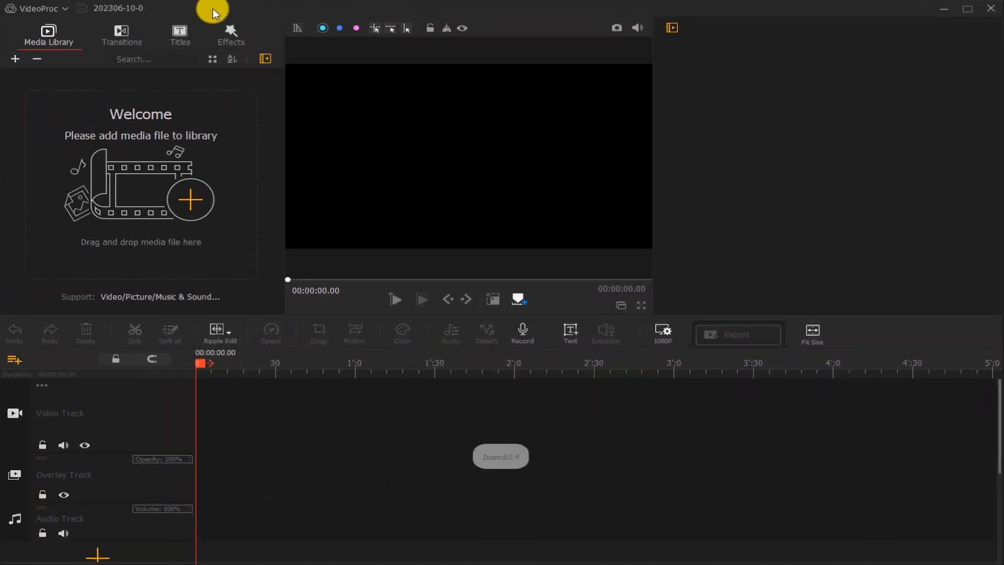
- Import the Video, Text and Sound files from the desktop into the media library
drag(215, 10, 284, 22)
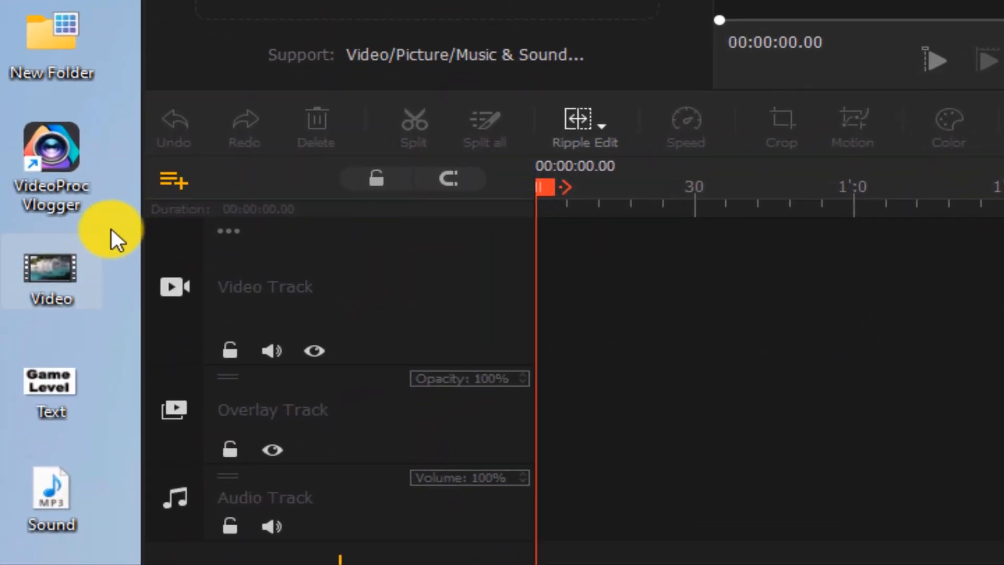
drag(115, 247, 27, 535)
drag(64, 276, 286, 22)
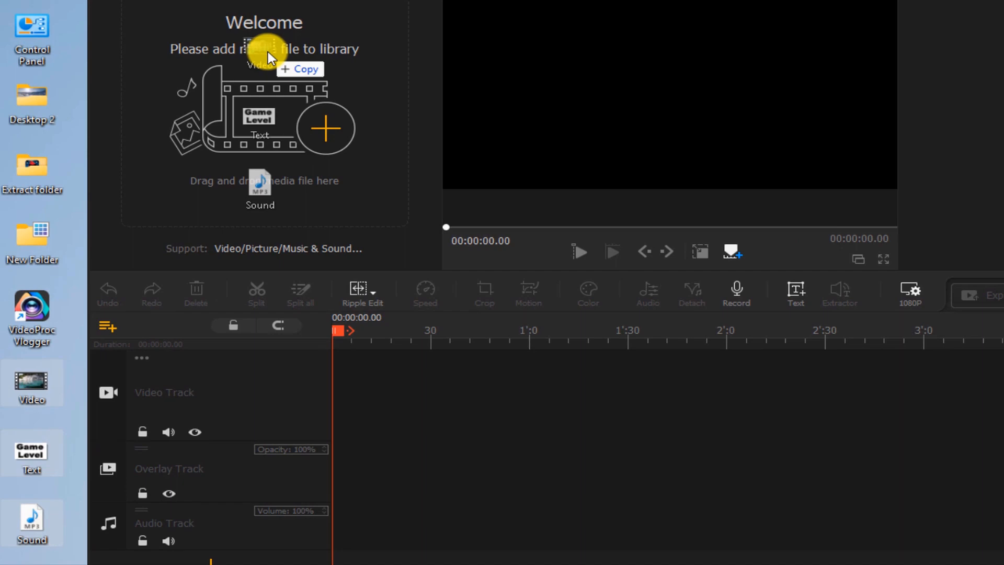
drag(269, 57, 260, 65)
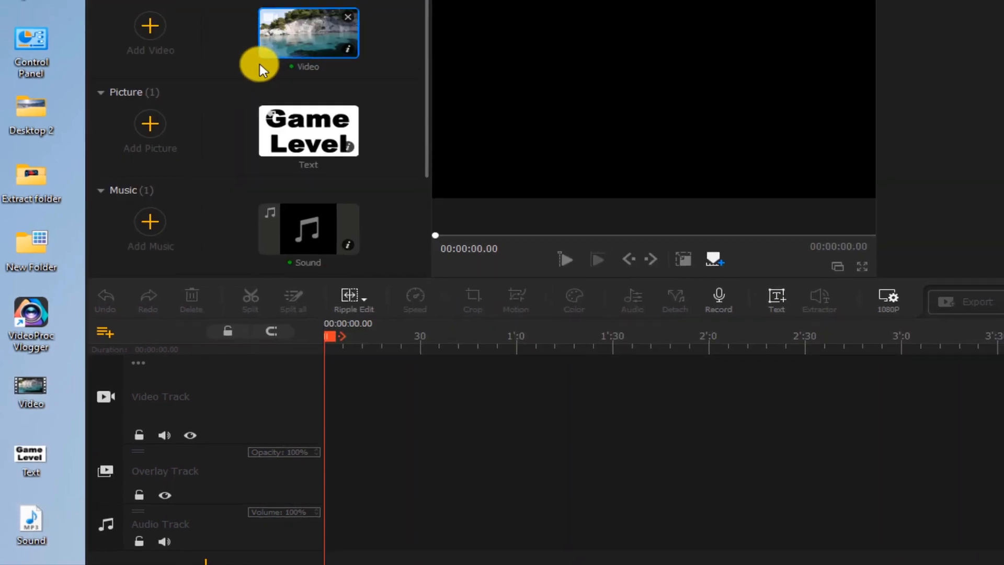
- Place the Video clip on the Video Track and the Text picture on the Overlay Track, extended to the video's end
drag(325, 19, 373, 364)
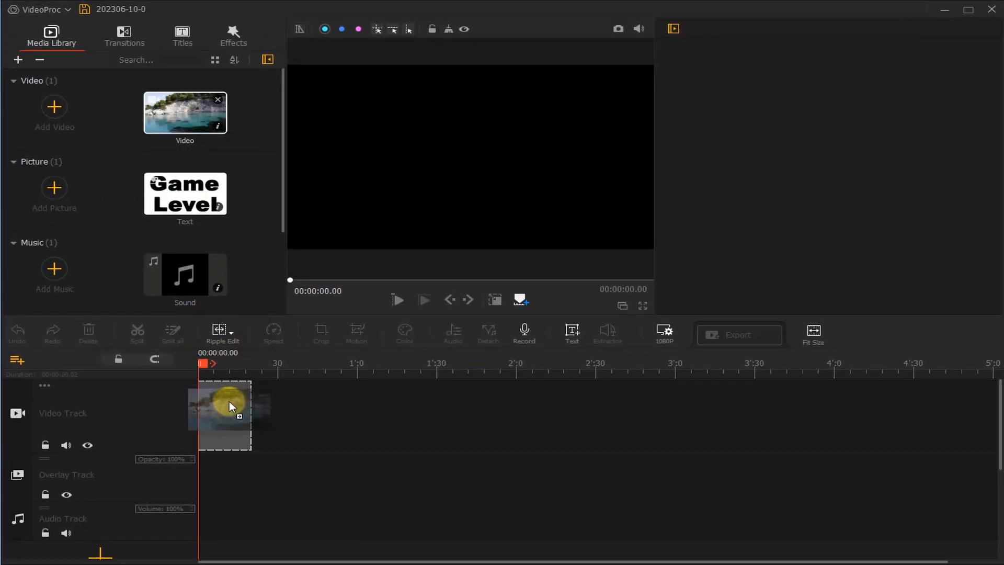
drag(229, 400, 229, 401)
drag(188, 194, 257, 476)
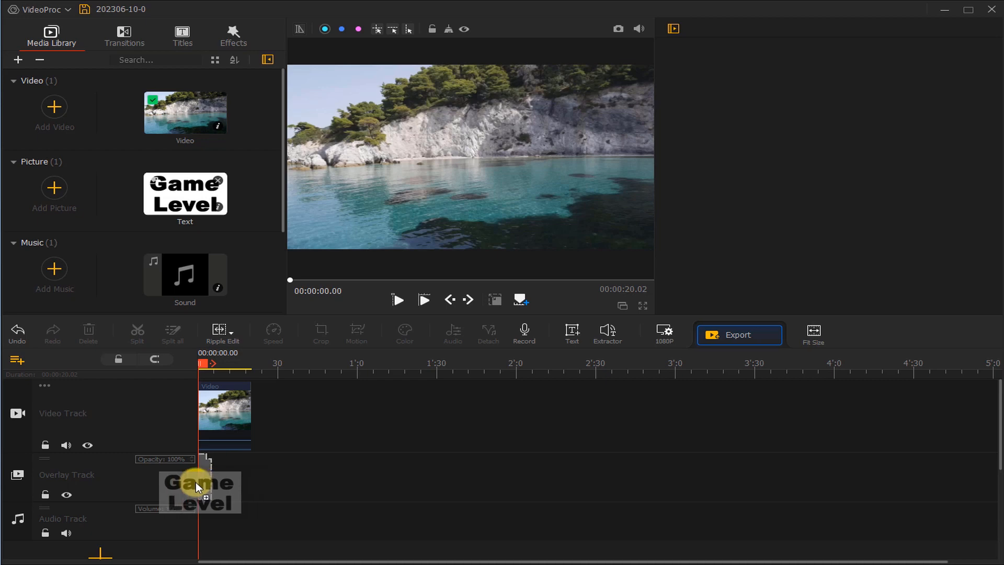
drag(195, 483, 198, 480)
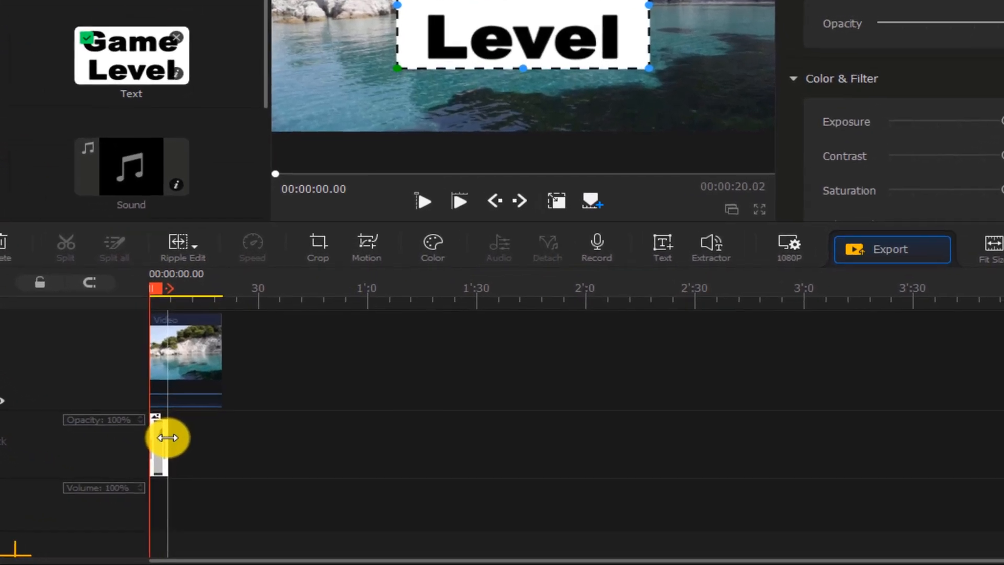
drag(167, 437, 219, 443)
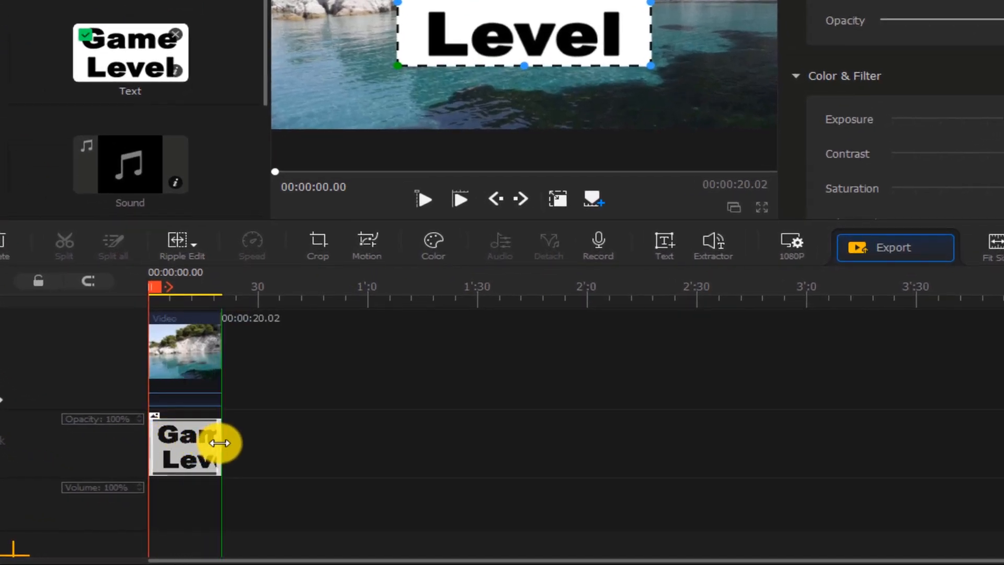
- Place the Sound file at the start of the Audio Track and trim it to the video's end
drag(117, 161, 163, 503)
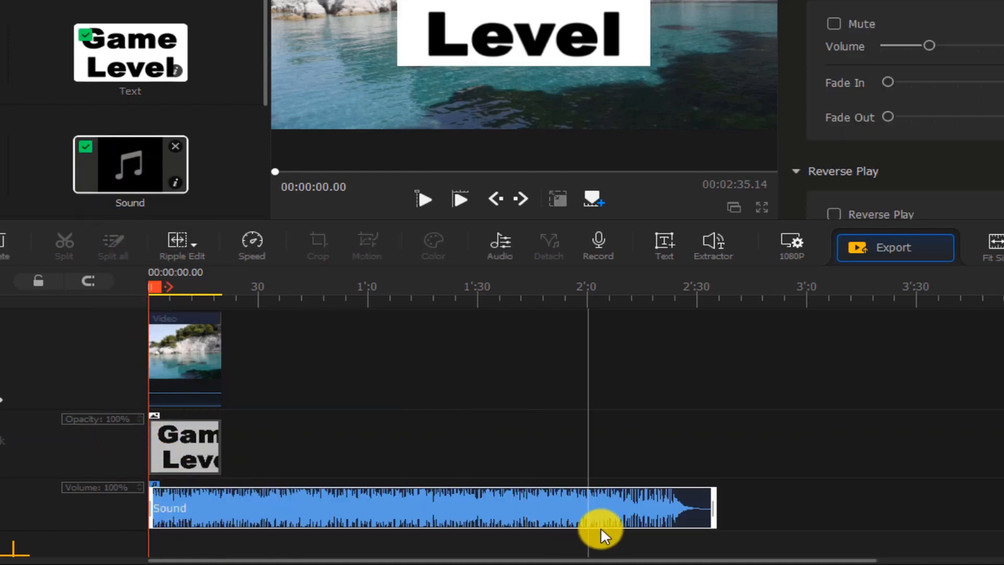
drag(712, 506, 224, 523)
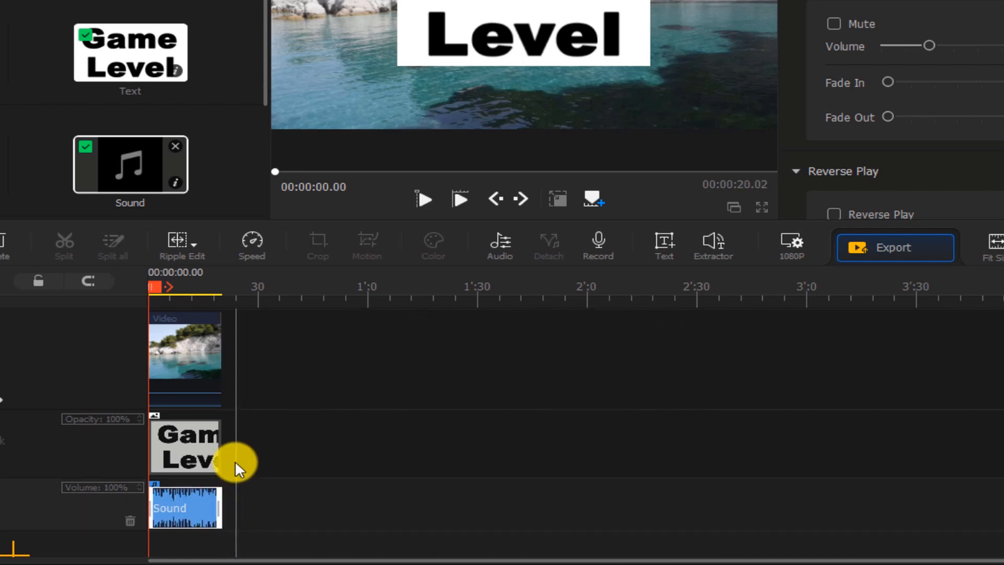
- Enlarge the Text picture on the Overlay Track from opposite corners until it fills the whole video frame
click(189, 444)
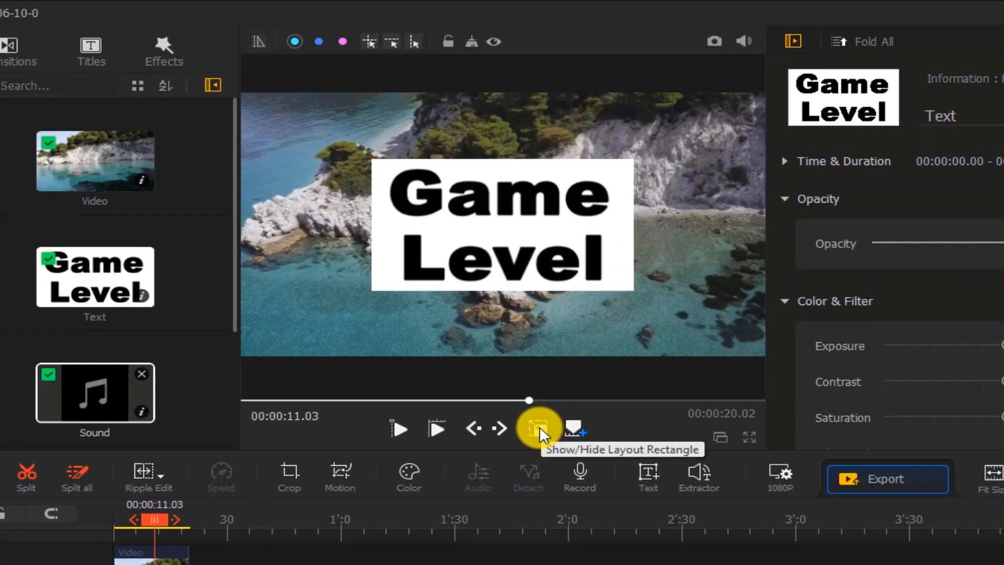
click(541, 401)
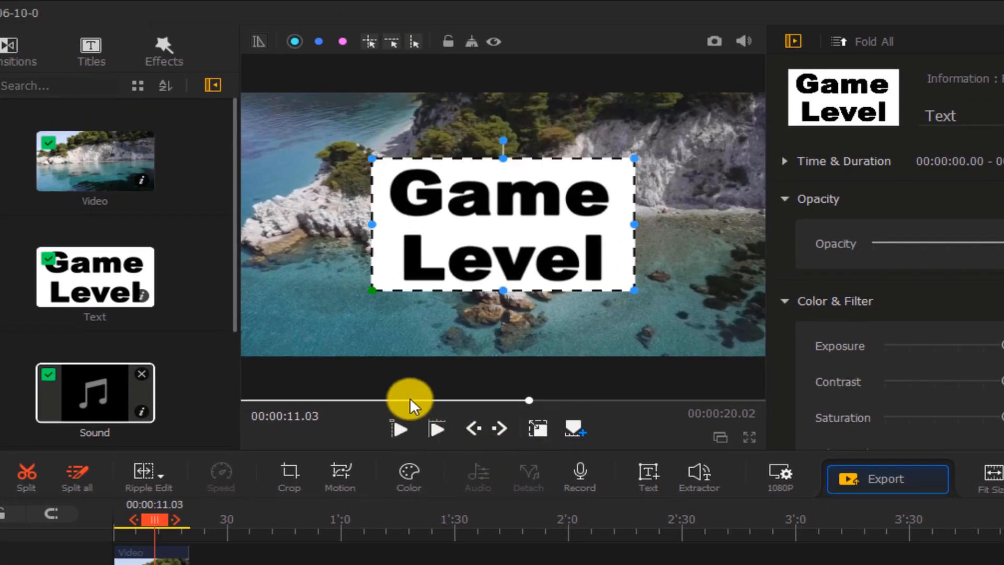
drag(373, 290, 238, 350)
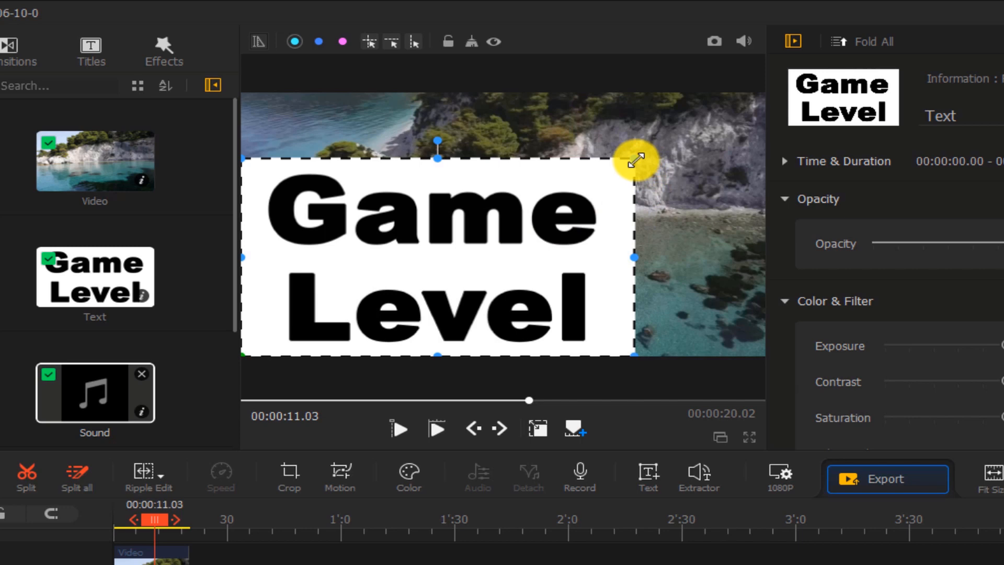
drag(635, 158, 764, 98)
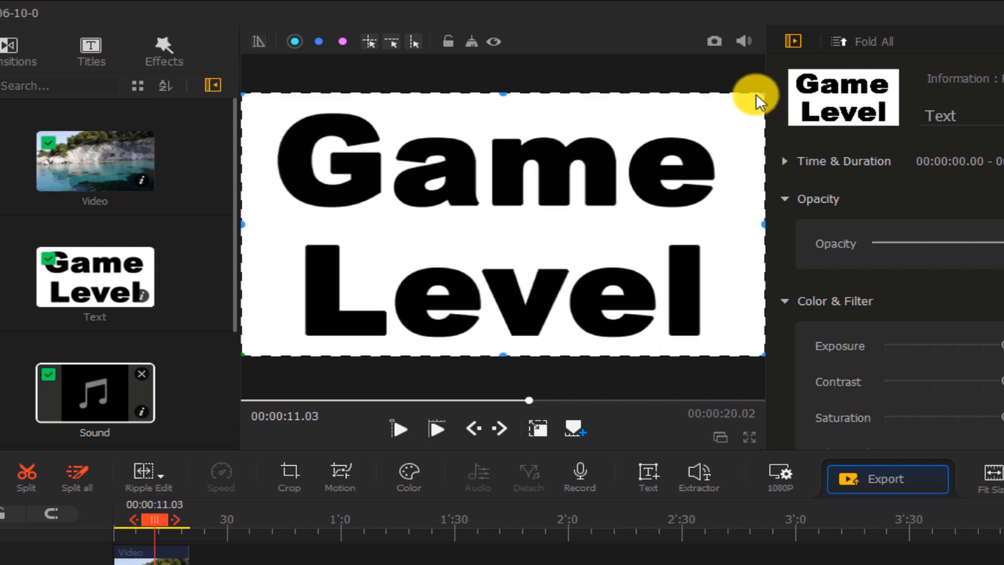
click(726, 77)
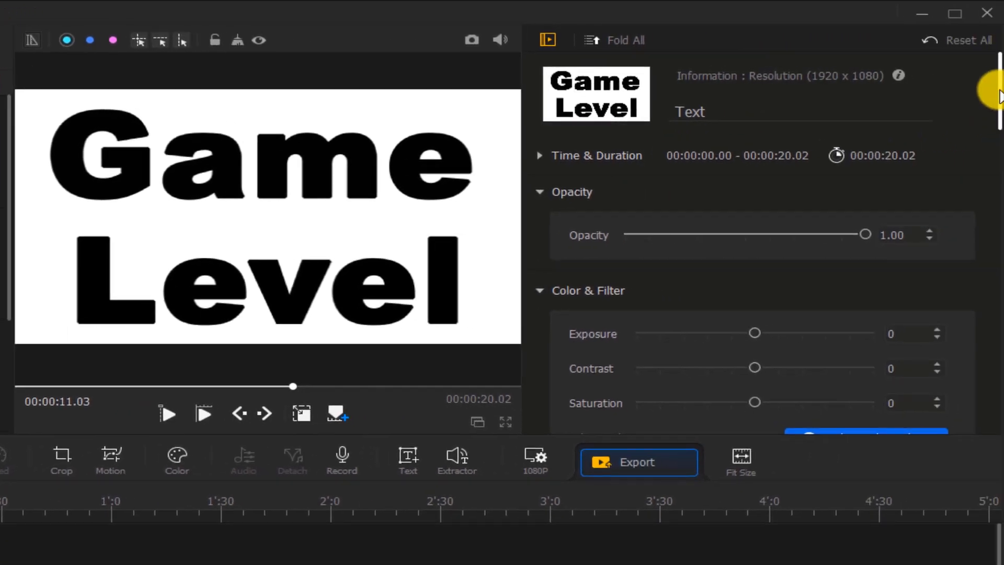
- Set the Text picture's blend mode to Lighten and play the project preview
drag(998, 93, 999, 397)
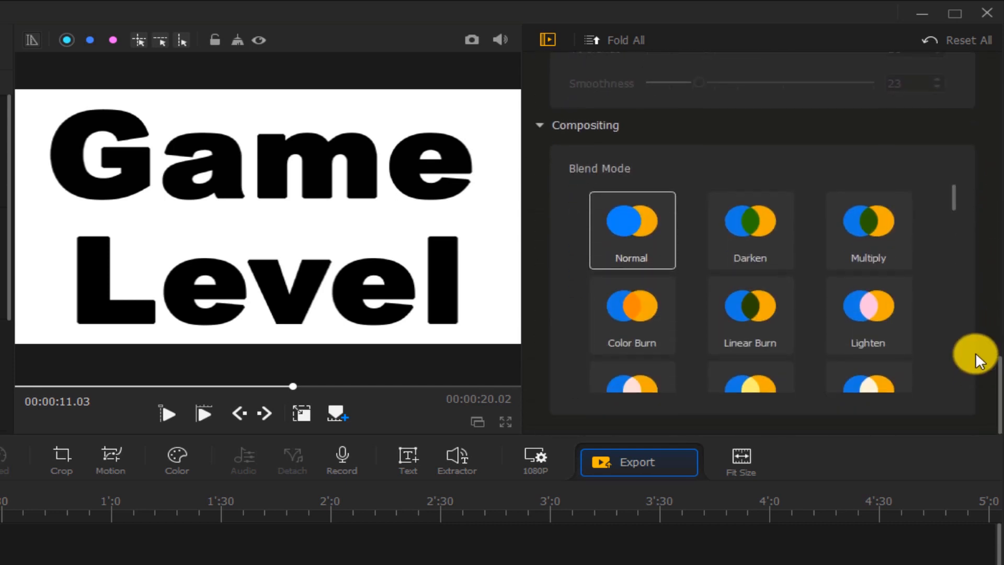
click(874, 325)
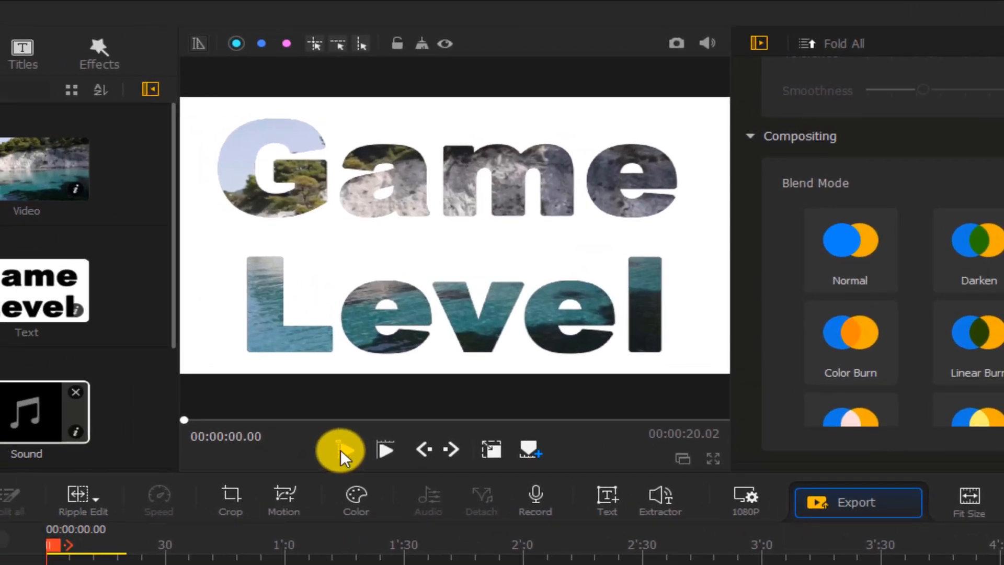
click(341, 449)
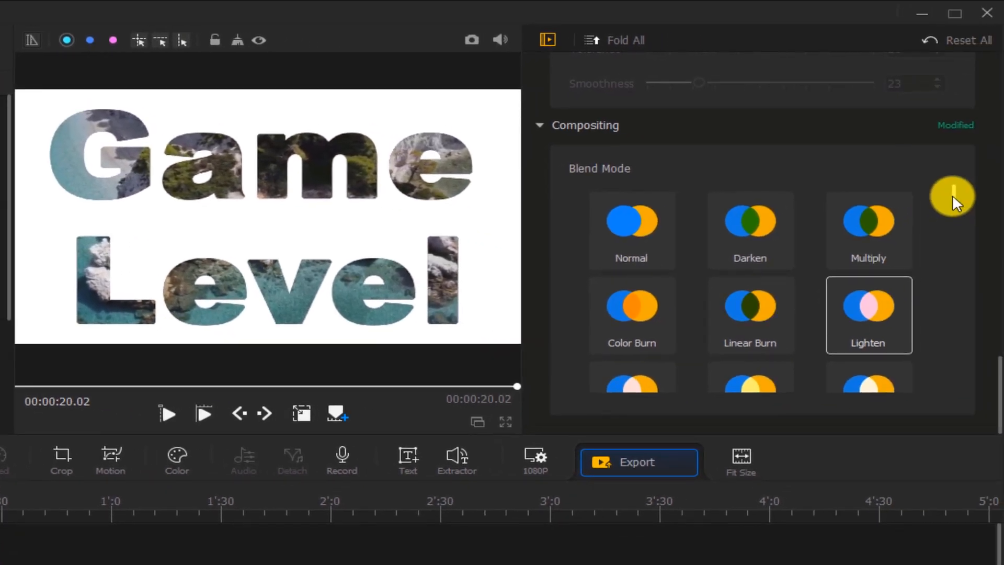
- Change the Text picture's blend mode to Subtract
scroll(952, 195, down, 5)
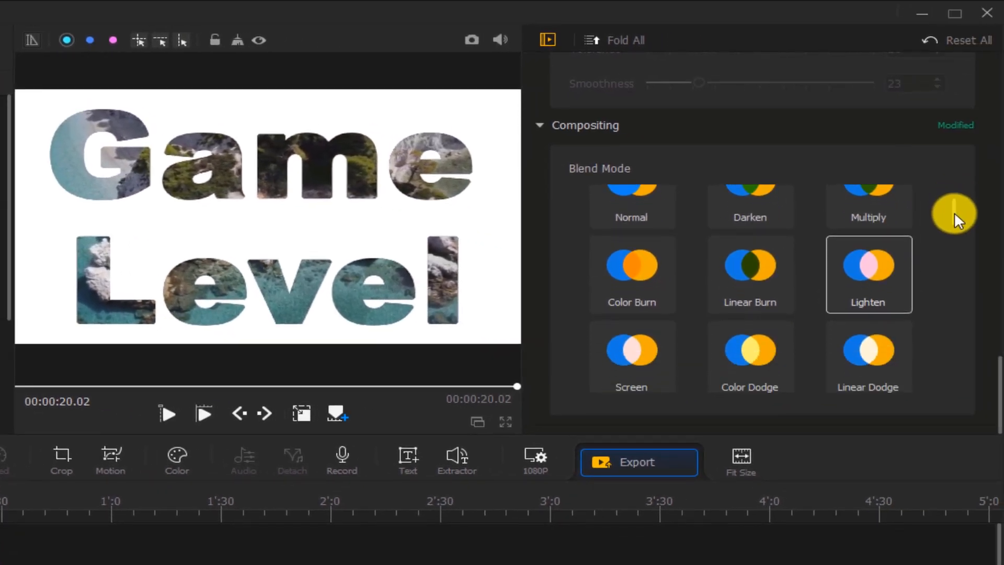
scroll(960, 308, down, 5)
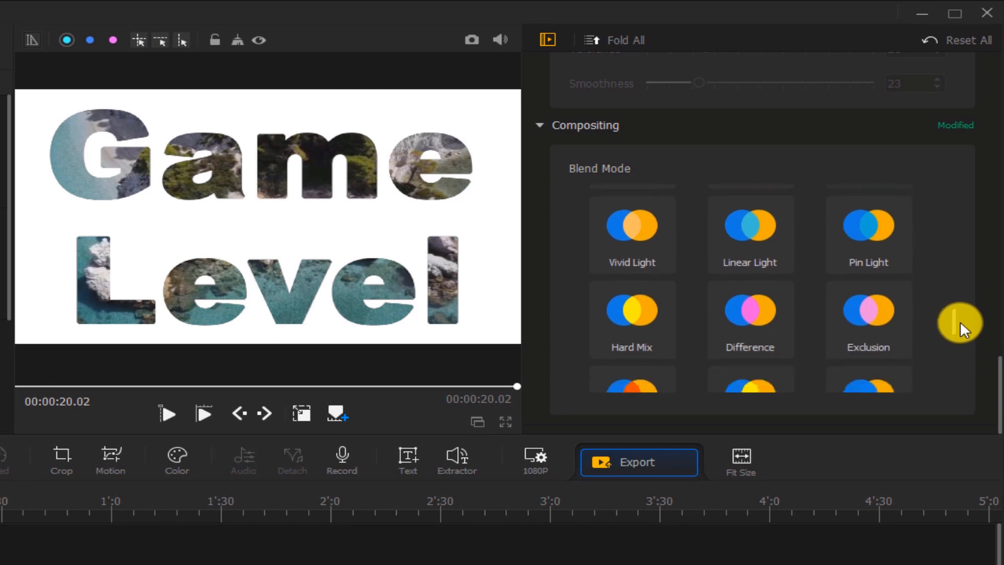
drag(960, 369, 960, 370)
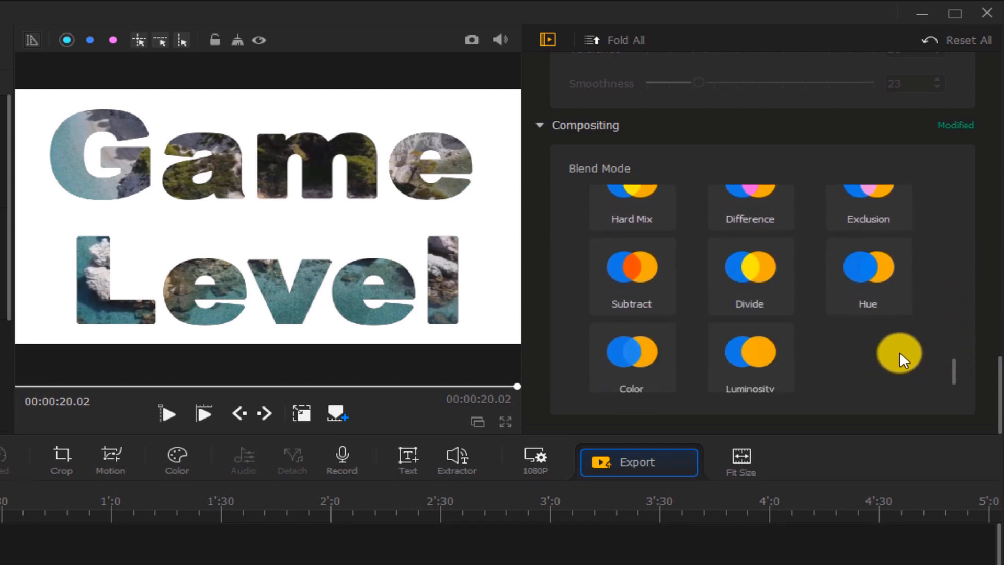
click(638, 289)
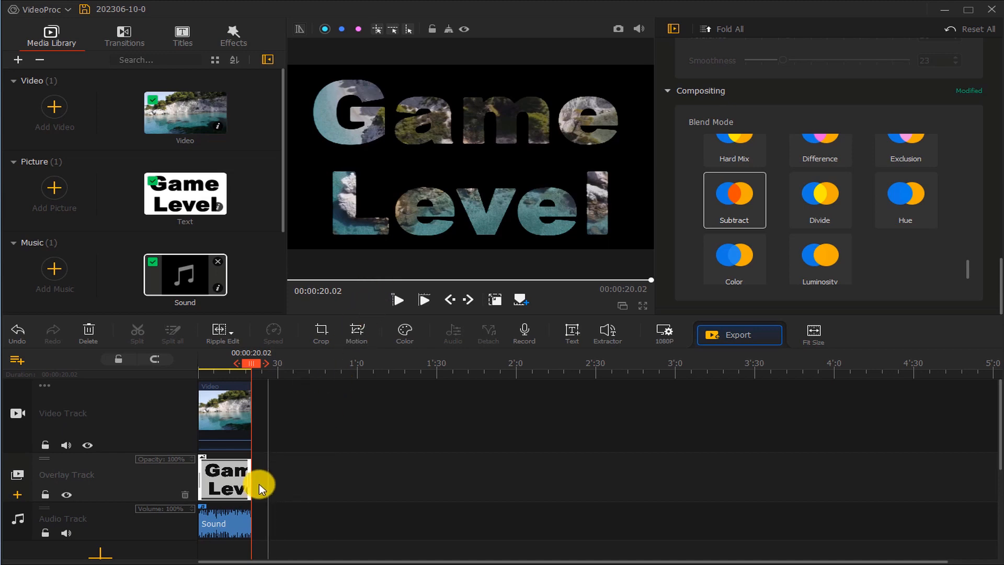
- Open the Sound clip in the Audio Editor and add a fade-in and a fade-out across it
click(227, 525)
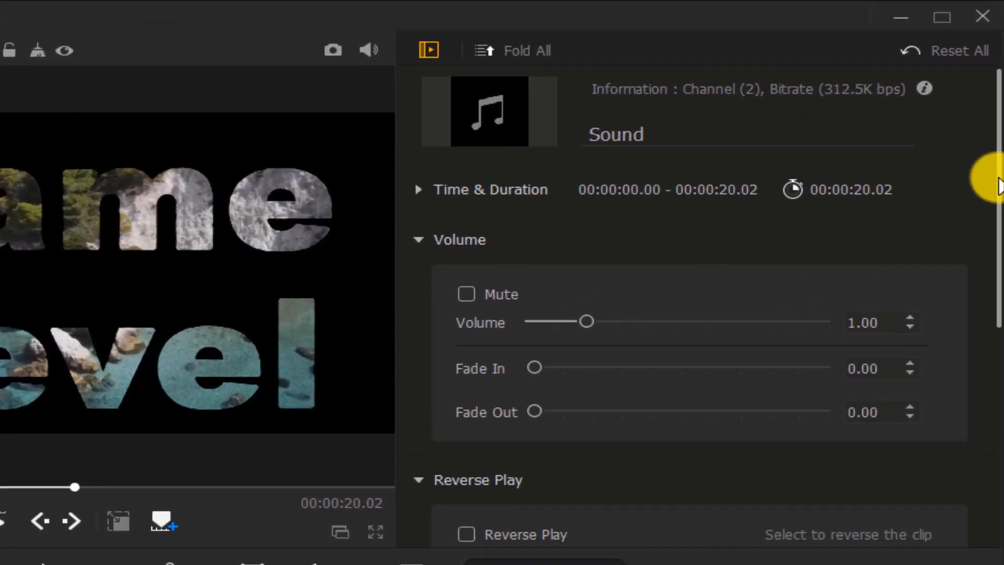
drag(998, 186, 996, 376)
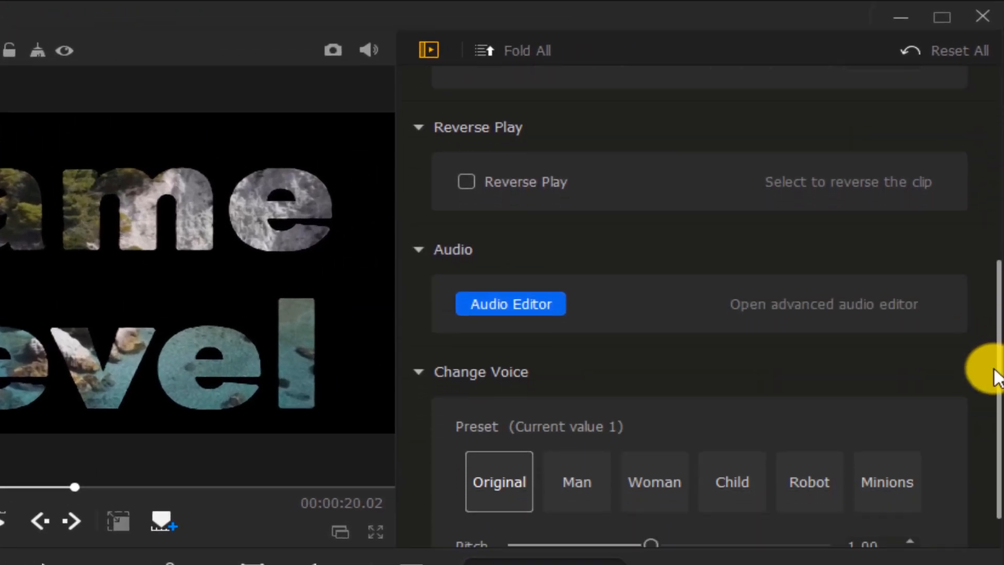
click(507, 301)
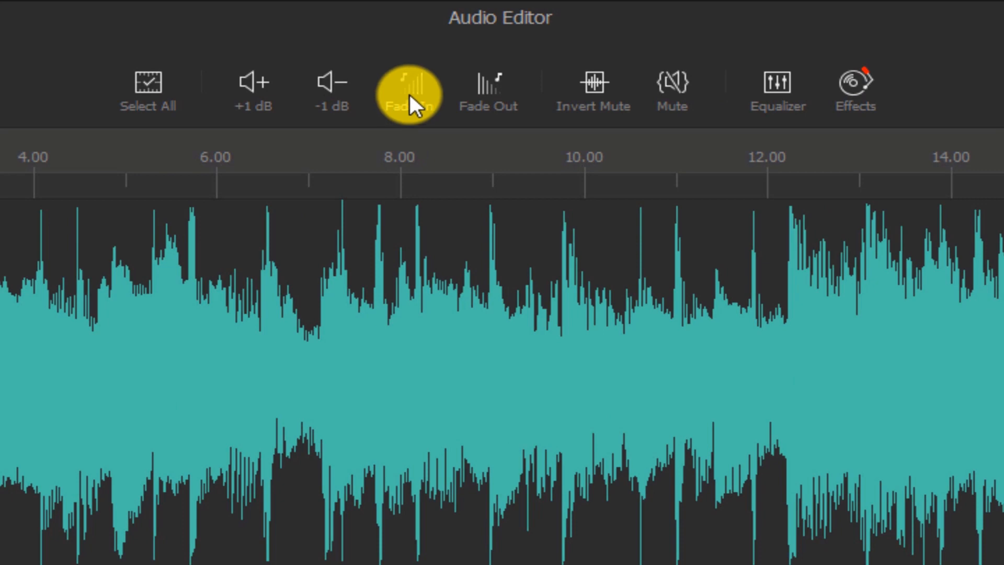
click(409, 92)
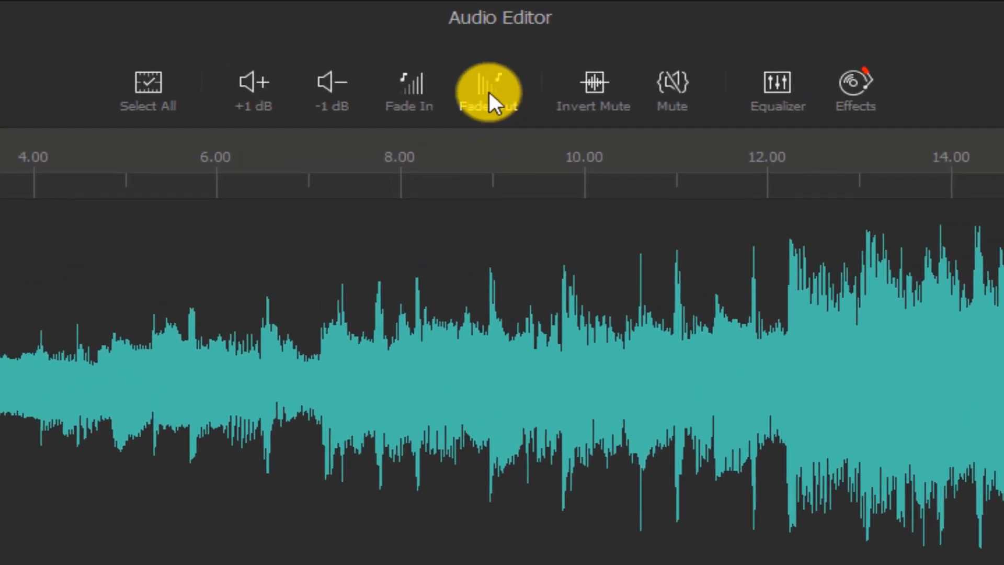
click(494, 46)
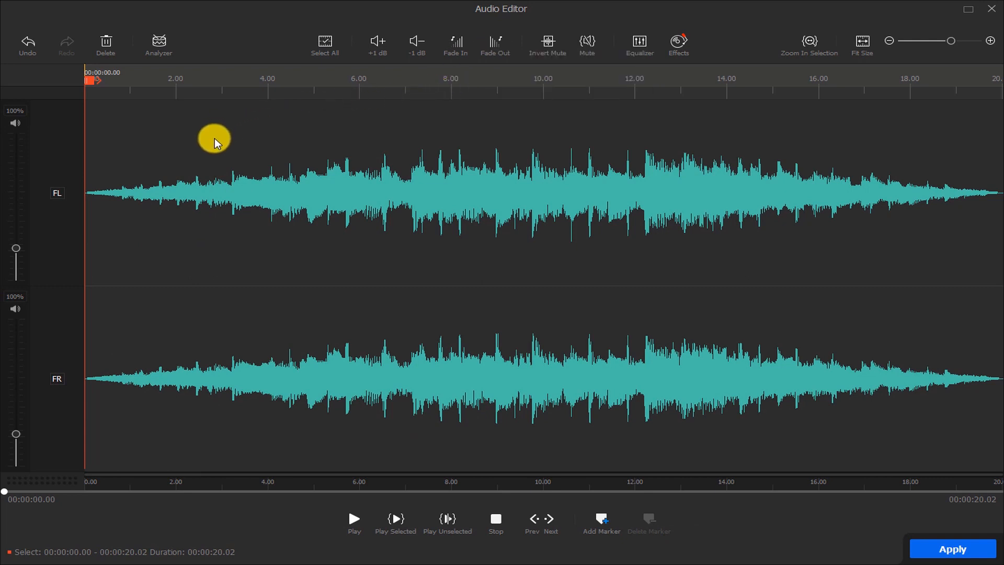
- Raise the FL and FR channel volumes to 199%, play the result and apply the audio edits
drag(15, 247, 20, 225)
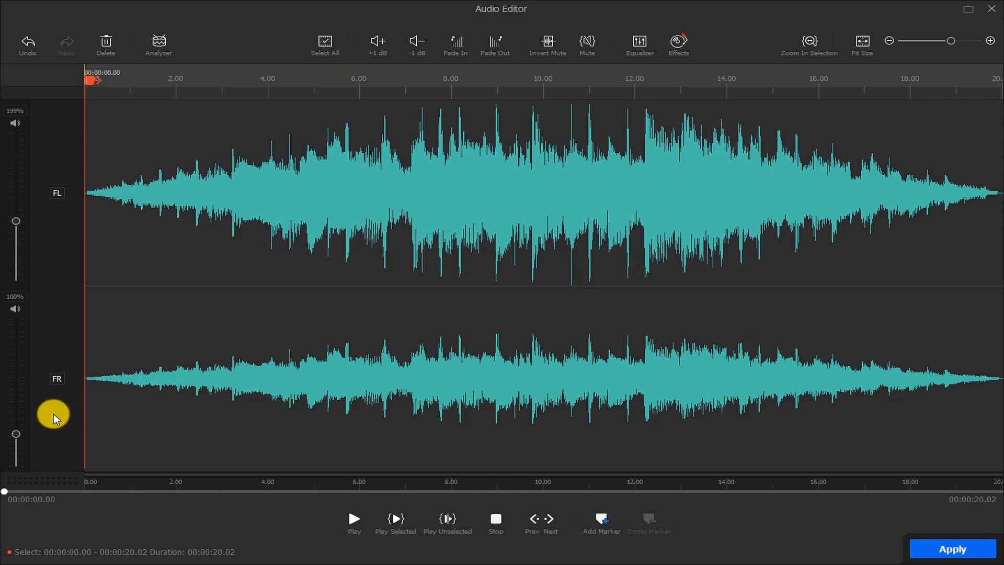
drag(15, 434, 19, 412)
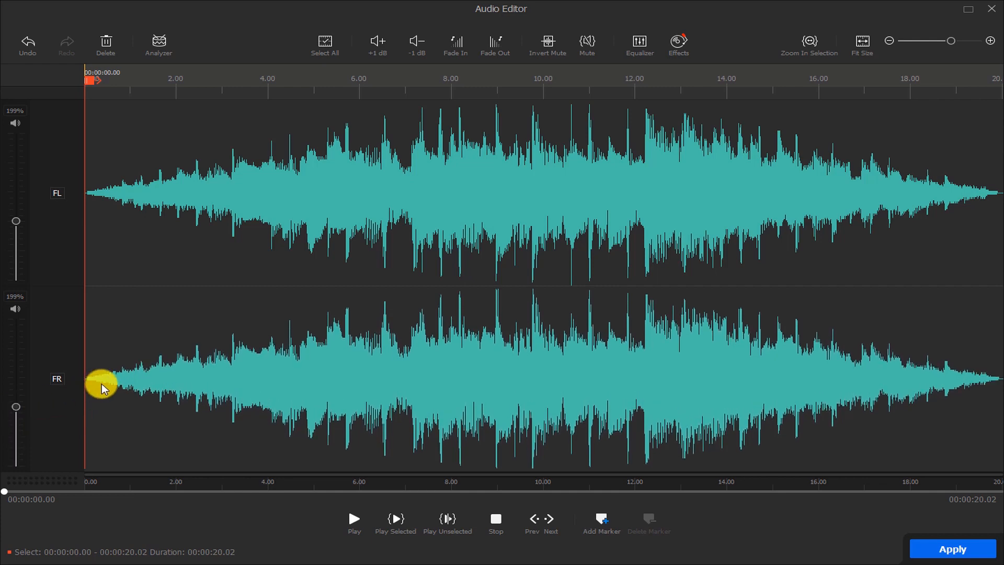
click(358, 523)
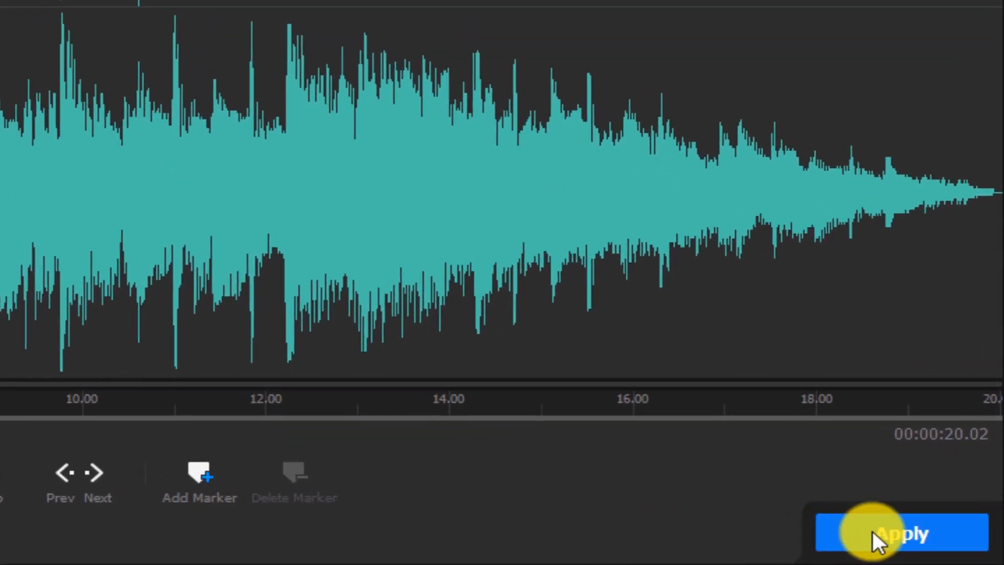
click(873, 532)
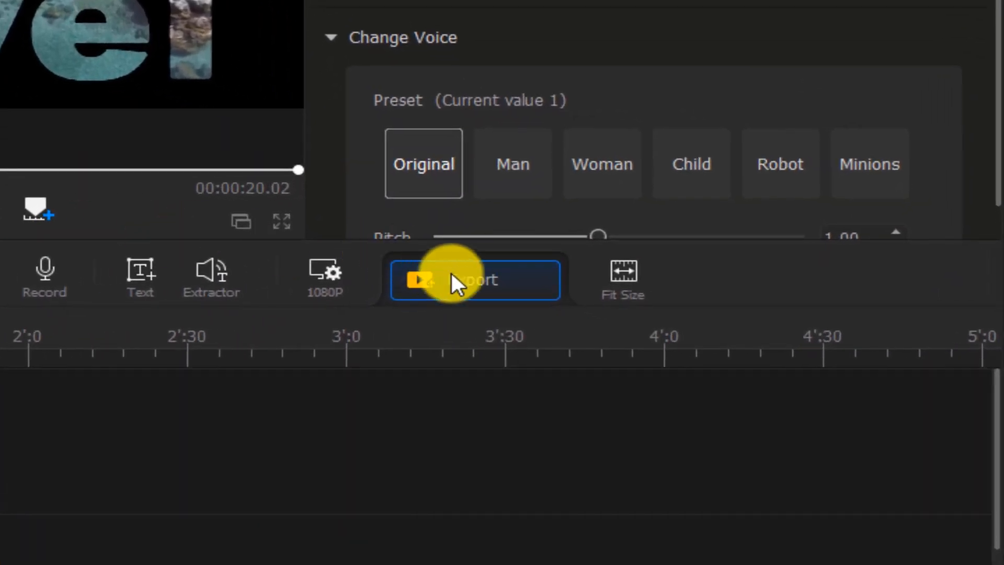
- Export the project as a video with the quality set to High
click(458, 279)
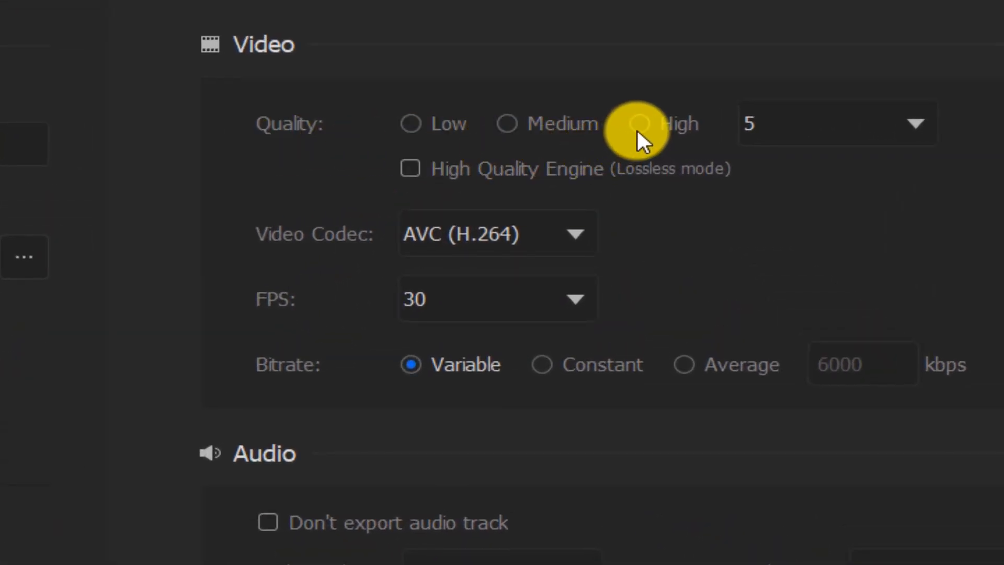
click(642, 125)
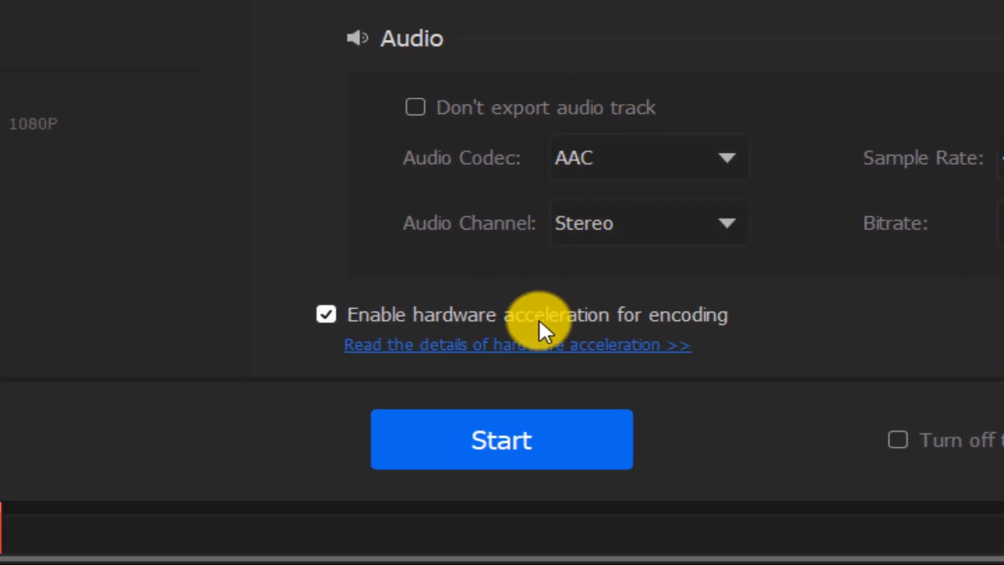
click(515, 435)
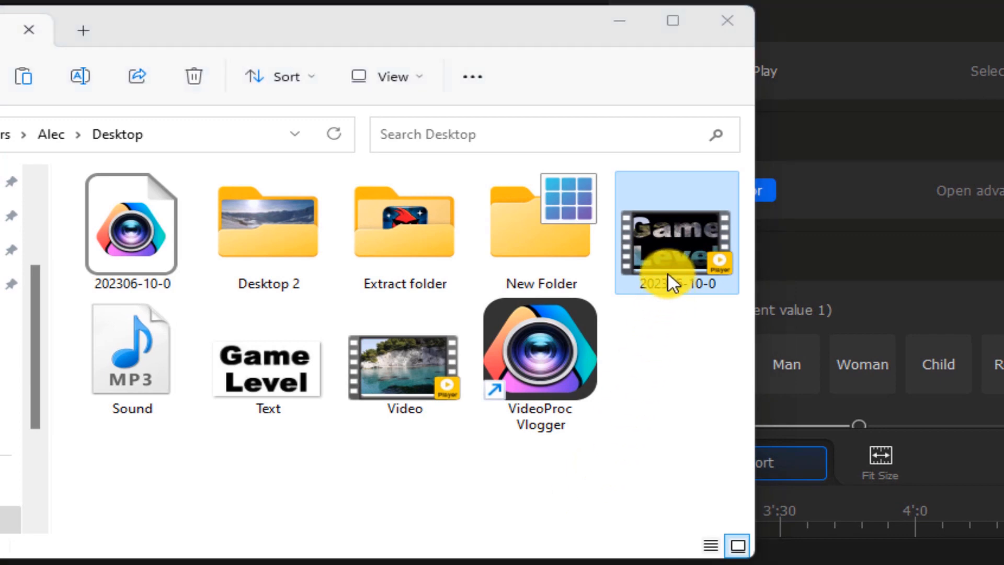
- Play the exported 202306-10-0 video, then close the player and desktop folder and minimize the editor
double_click(668, 274)
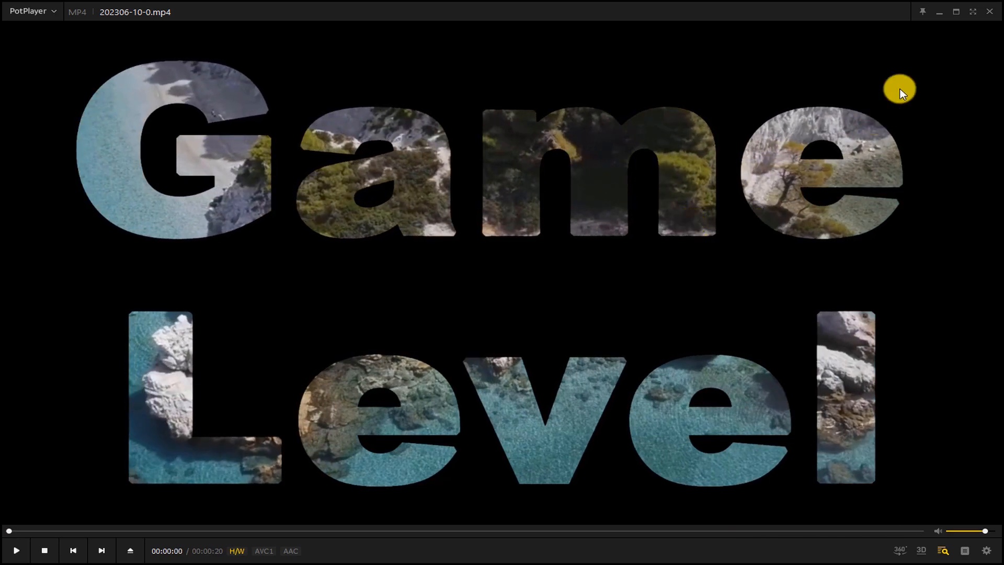
click(990, 14)
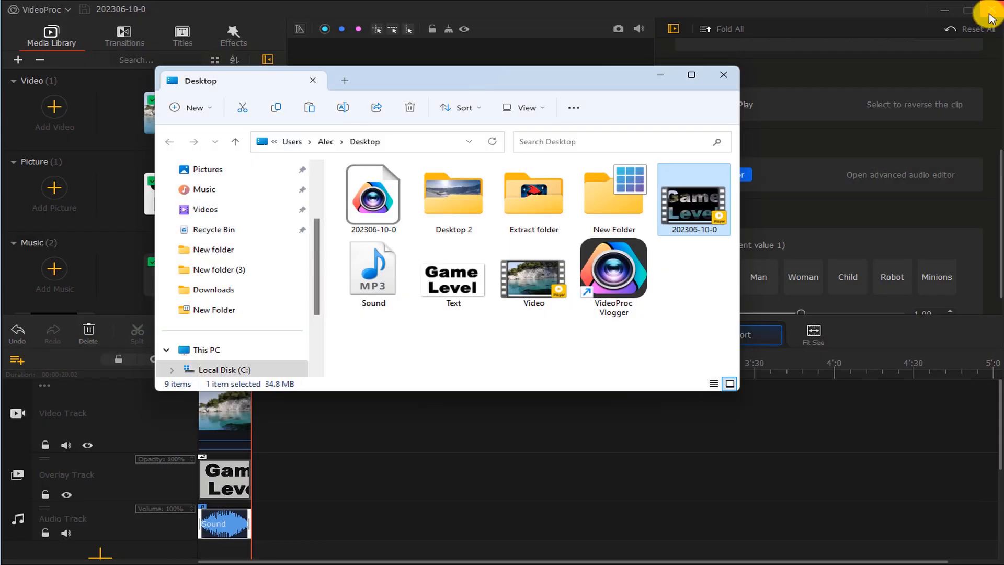
click(725, 75)
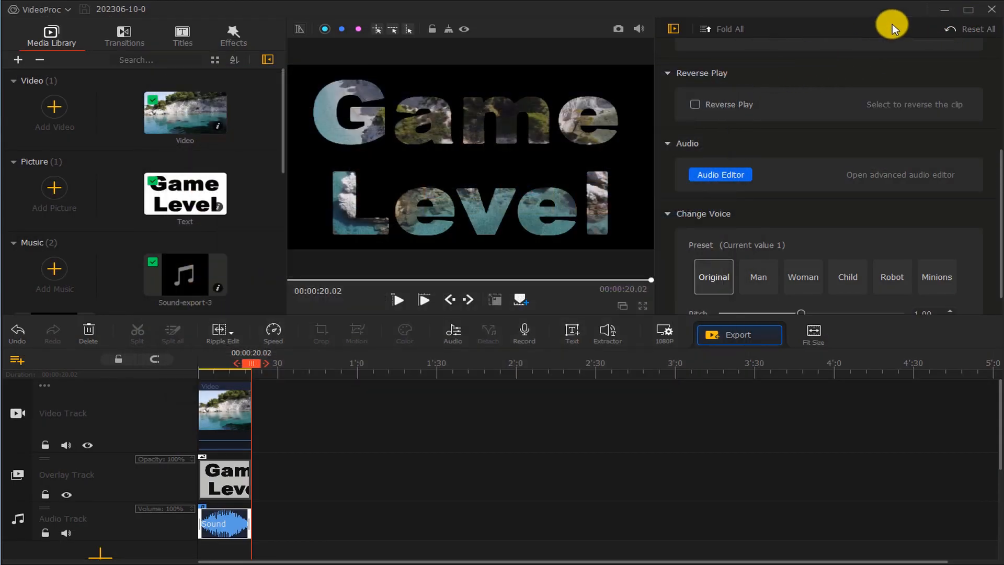
click(941, 12)
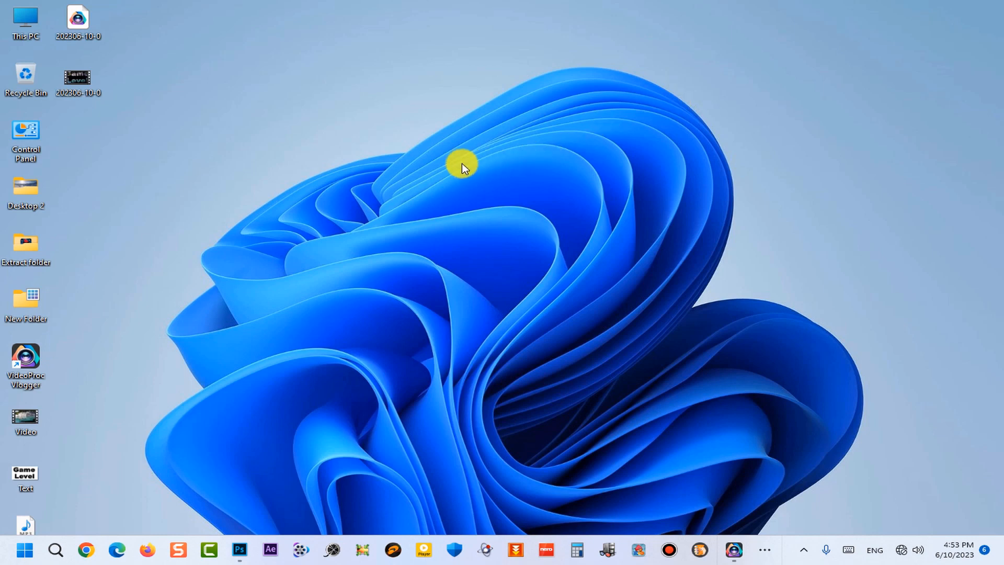